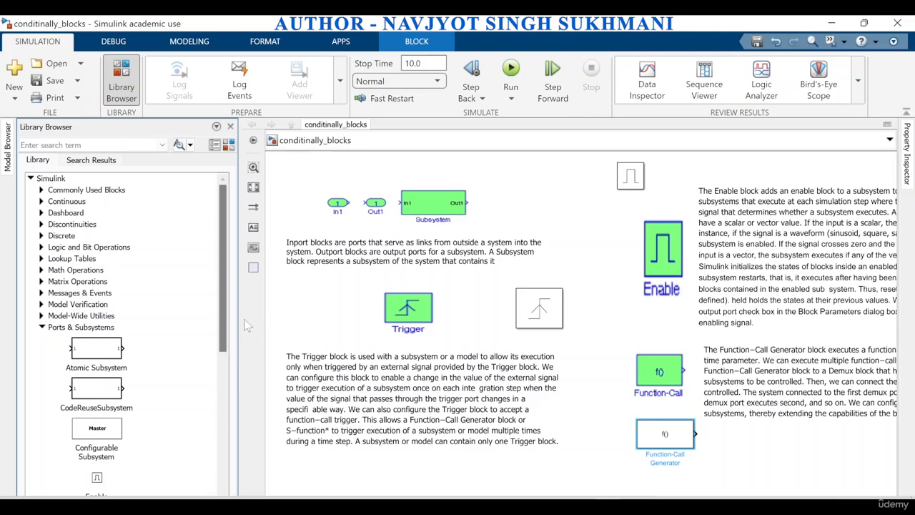
# Switch to the Conditionally_Executed model and open the Enabled Subsystem block inside its Enable subsystem
pyautogui.moveTo(223, 329); pyautogui.dragTo(223, 395)
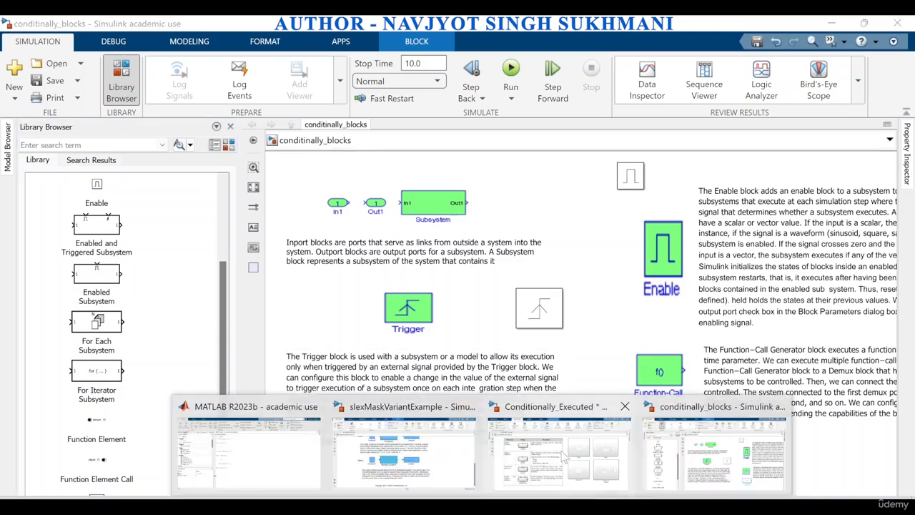
pyautogui.click(565, 457)
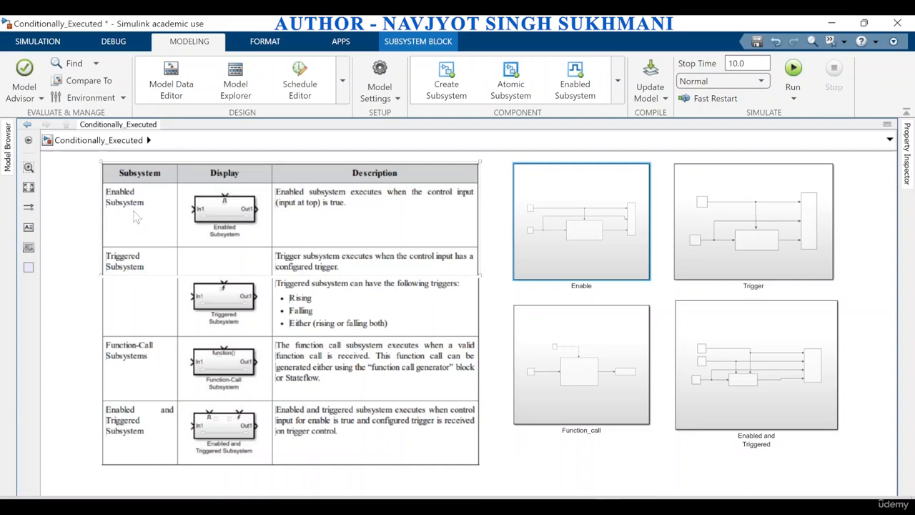
pyautogui.doubleClick(606, 230)
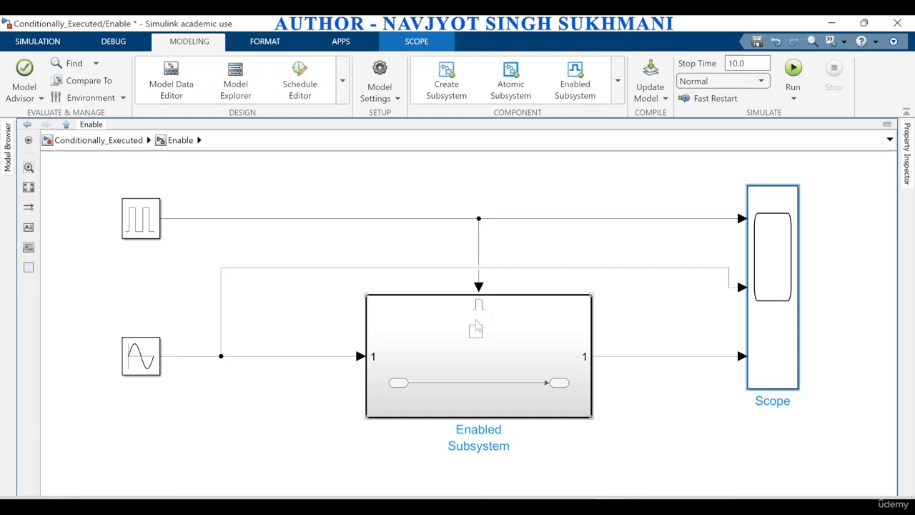
pyautogui.doubleClick(498, 364)
# Examine the Enable port block's options for states when enabling and for propagating sizes of variable-size signals
pyautogui.click(473, 298)
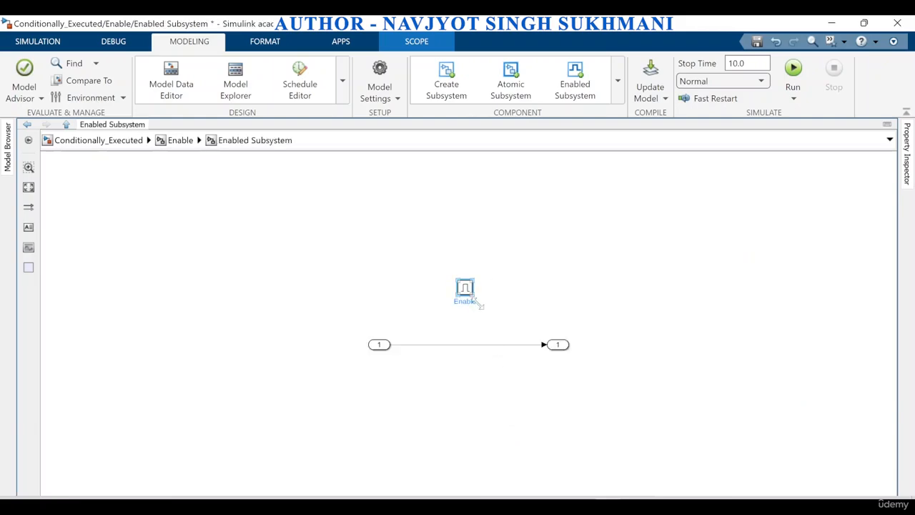
pyautogui.scroll(2, 489, 319)
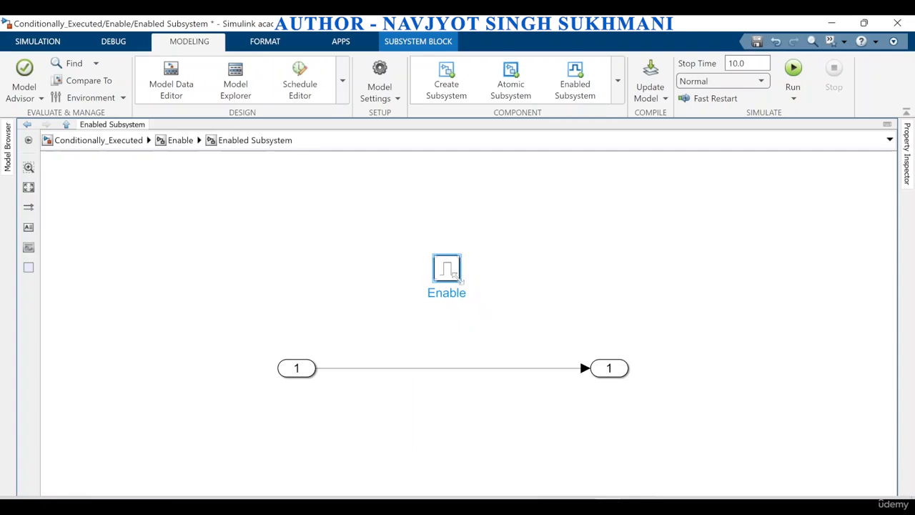
pyautogui.click(453, 276)
pyautogui.doubleClick(453, 276)
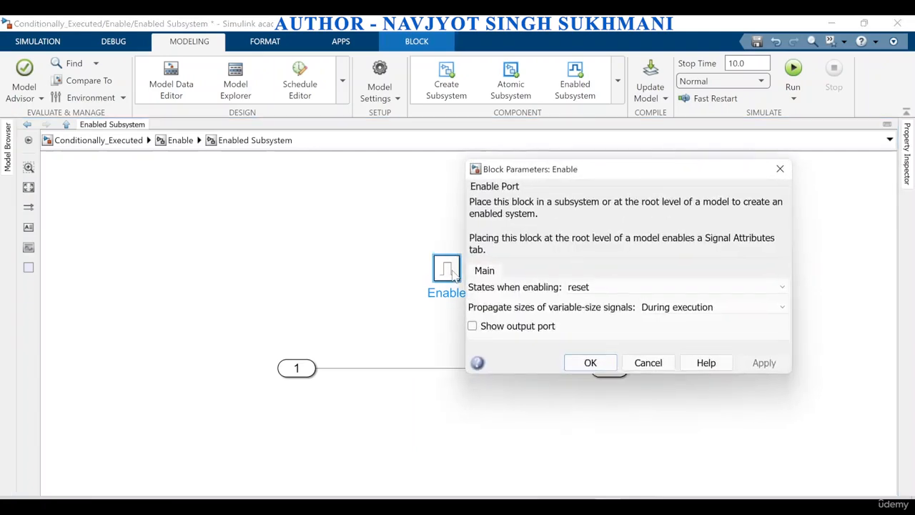
pyautogui.click(679, 288)
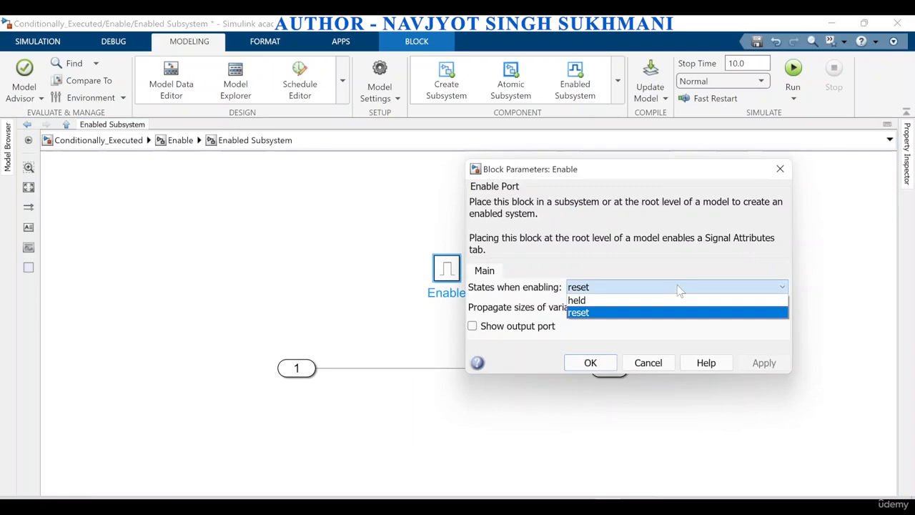
pyautogui.click(679, 289)
pyautogui.click(701, 307)
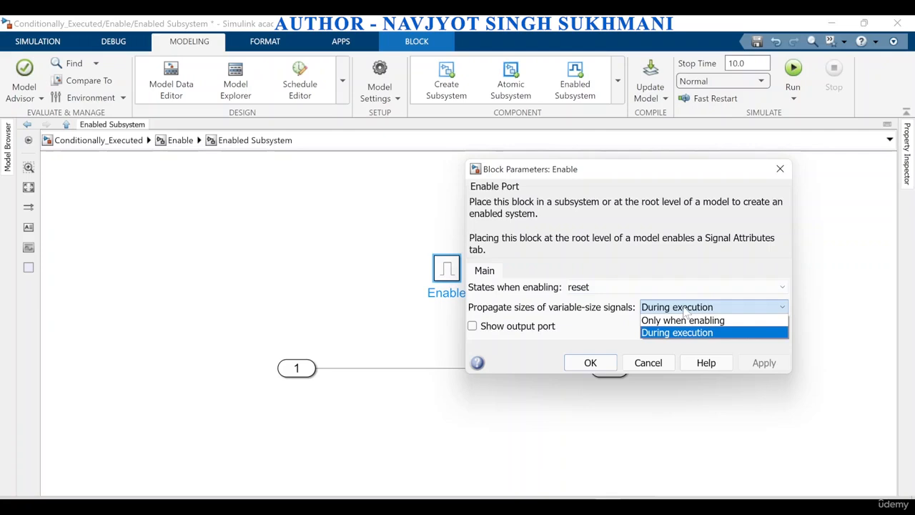
pyautogui.click(684, 310)
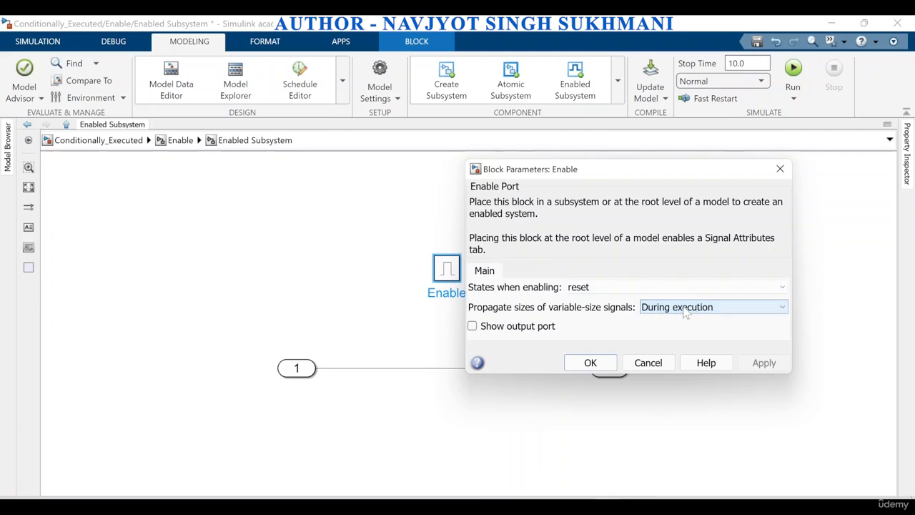
pyautogui.click(684, 310)
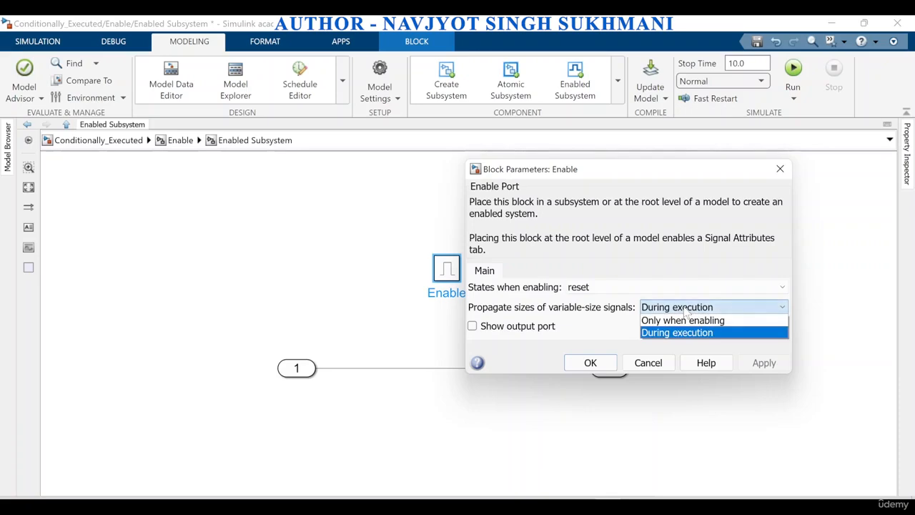
pyautogui.click(686, 312)
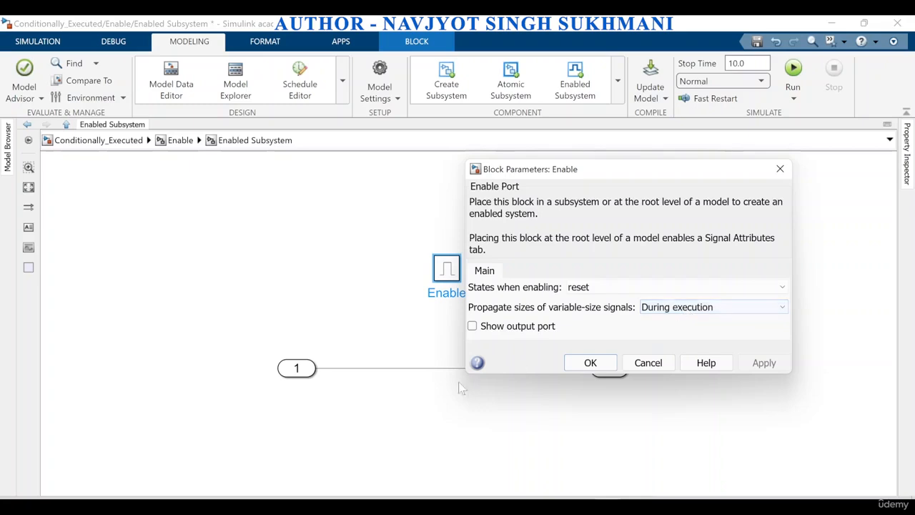
pyautogui.click(591, 364)
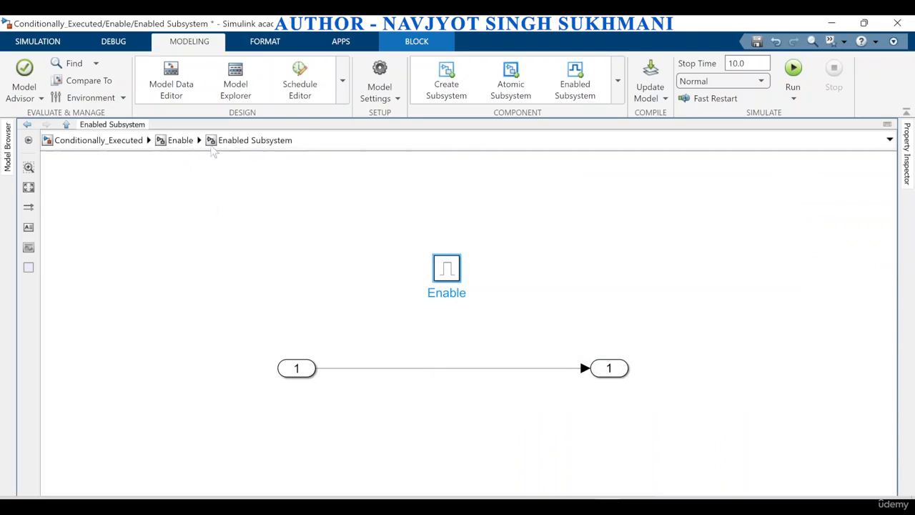
# Return to the Enable subsystem and examine the Sine Wave block's parameters, including amplitude, frequency and sample time
pyautogui.click(177, 142)
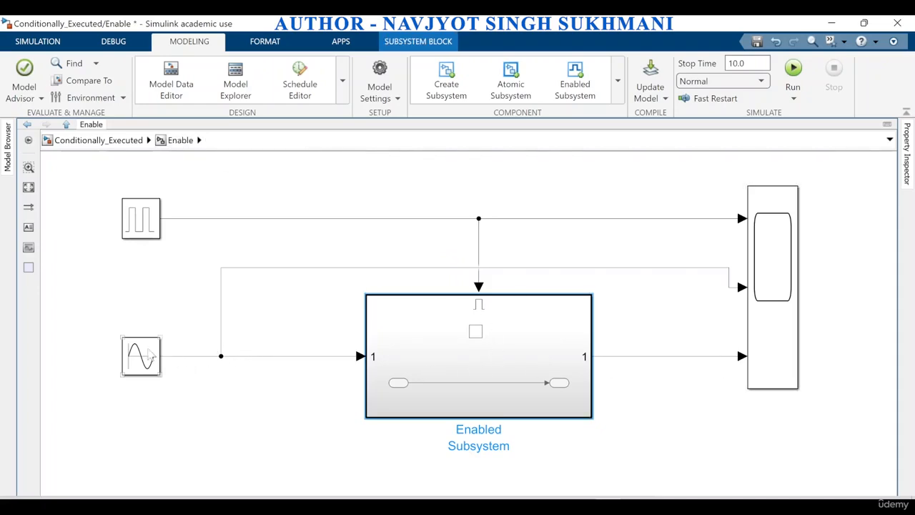
pyautogui.doubleClick(139, 355)
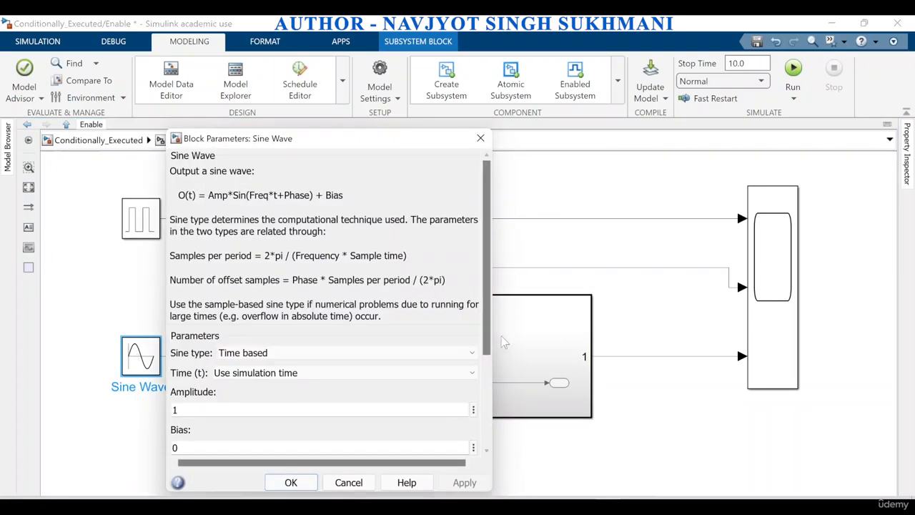
pyautogui.scroll(-4, 322, 357)
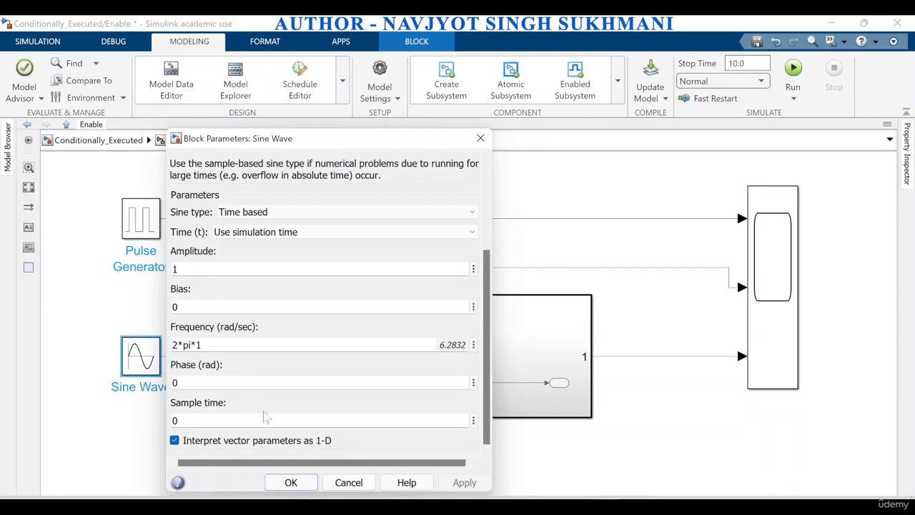
pyautogui.scroll(5, 488, 418)
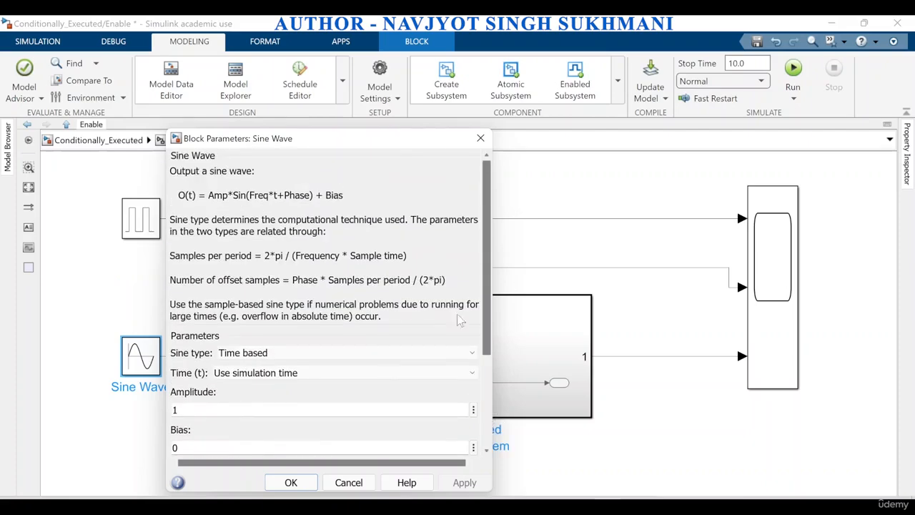
pyautogui.click(291, 482)
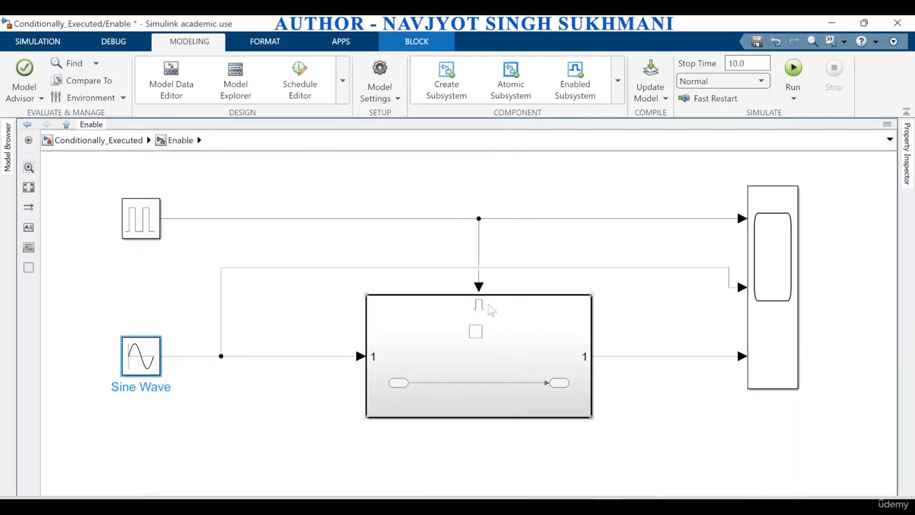
# Examine the Pulse Generator block's amplitude, period, pulse width and phase delay parameters
pyautogui.click(155, 227)
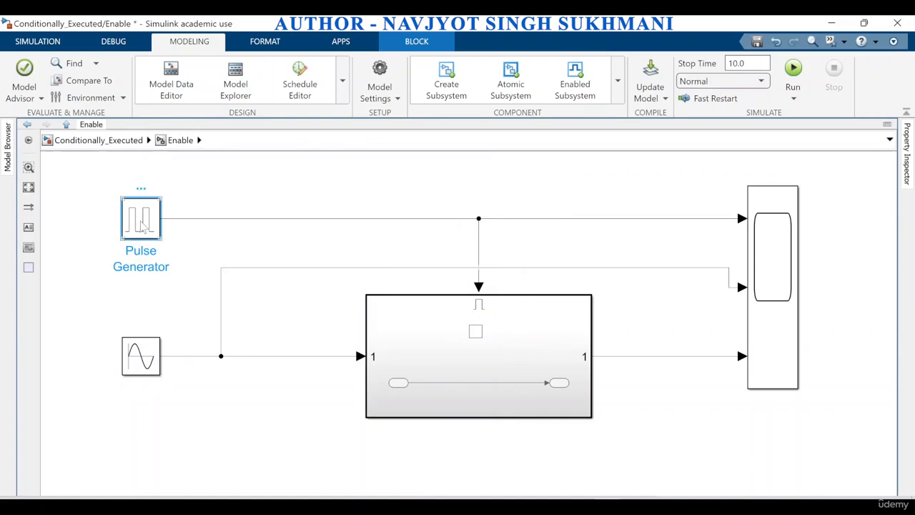
pyautogui.doubleClick(145, 226)
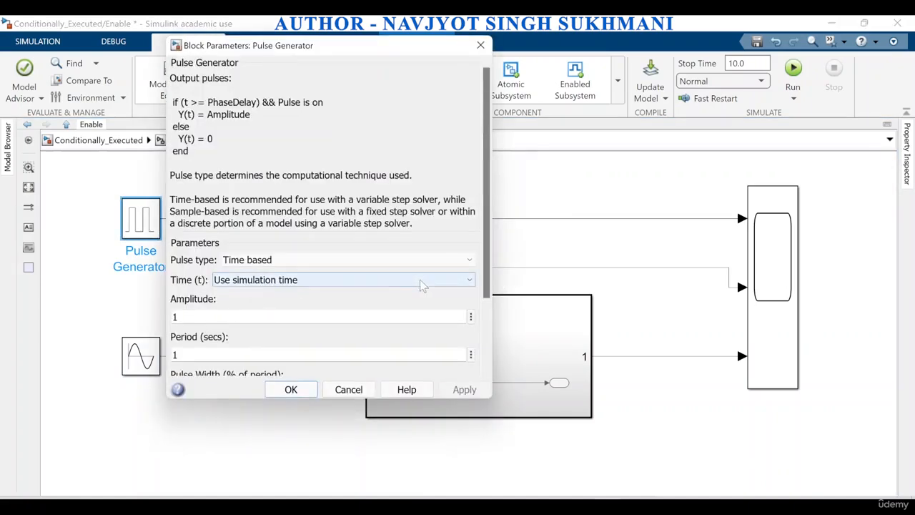
pyautogui.scroll(-3, 419, 260)
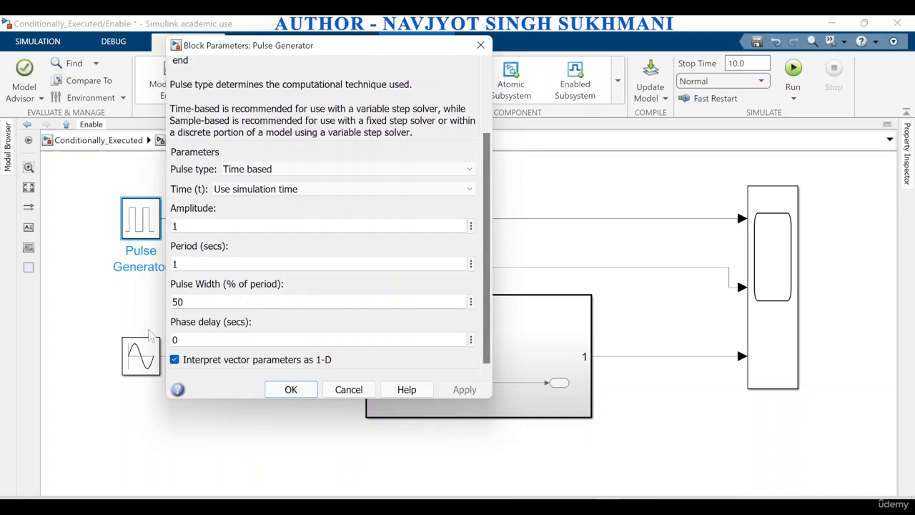
pyautogui.click(290, 390)
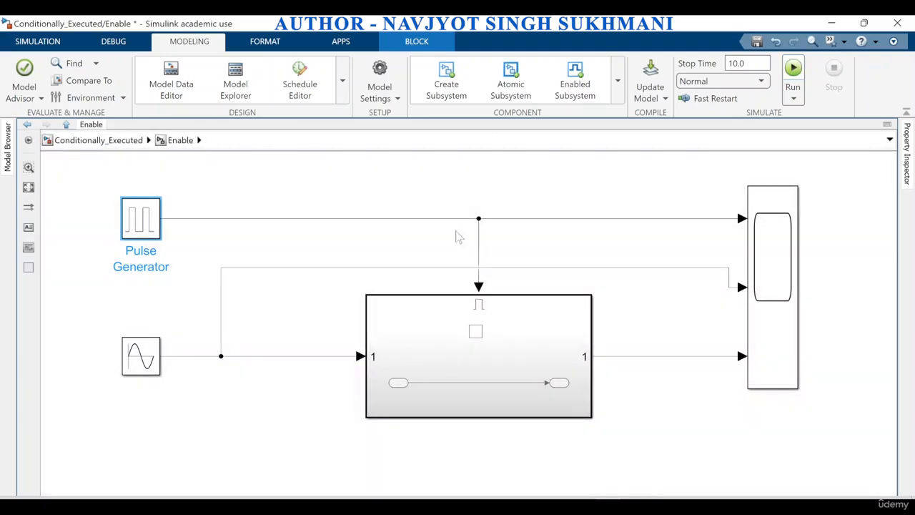
# Open the Enable subsystem's Scope and view its three signal plots at full size
pyautogui.doubleClick(762, 350)
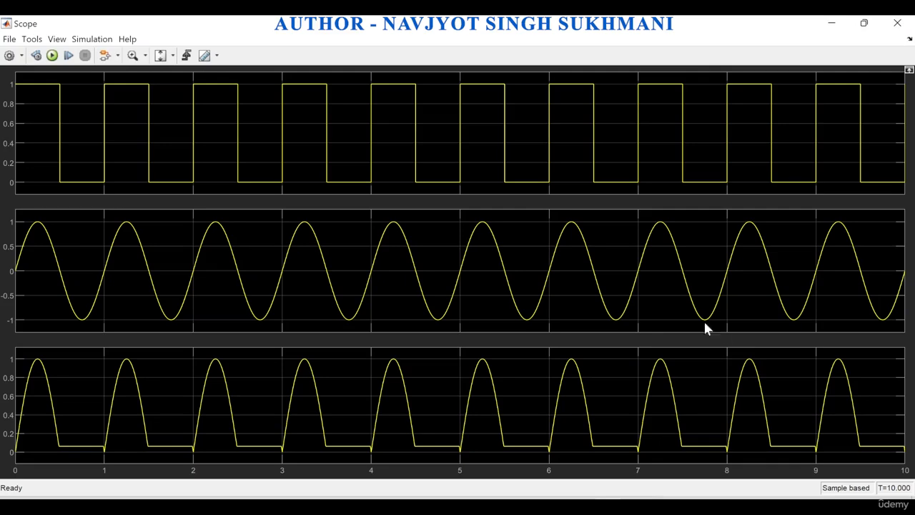
pyautogui.click(864, 25)
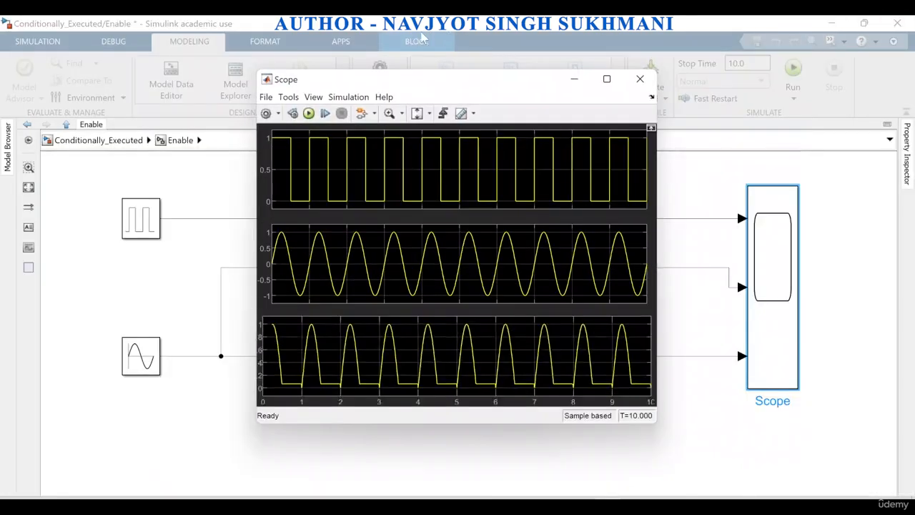
pyautogui.moveTo(479, 80); pyautogui.dragTo(564, 86)
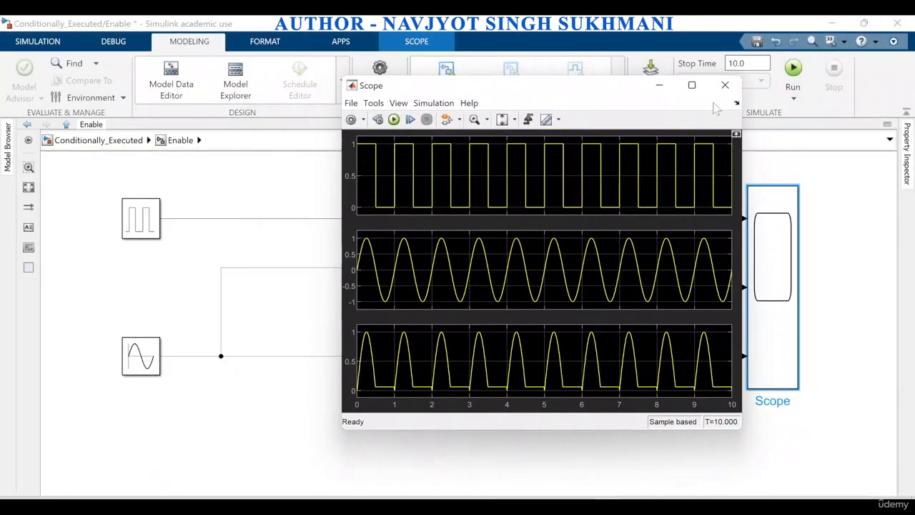
pyautogui.click(691, 85)
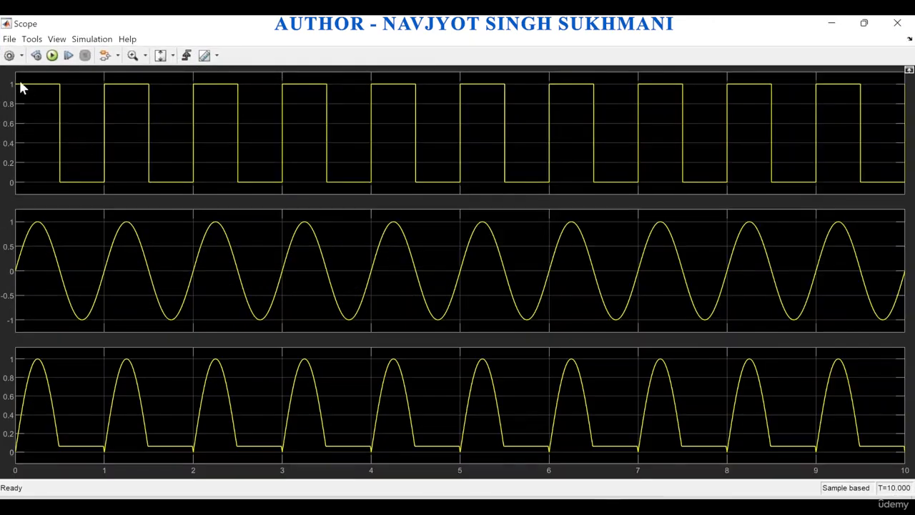
# Turn on the legend in the Scope plots, check the signal names at full size, and close the Scope
pyautogui.click(56, 40)
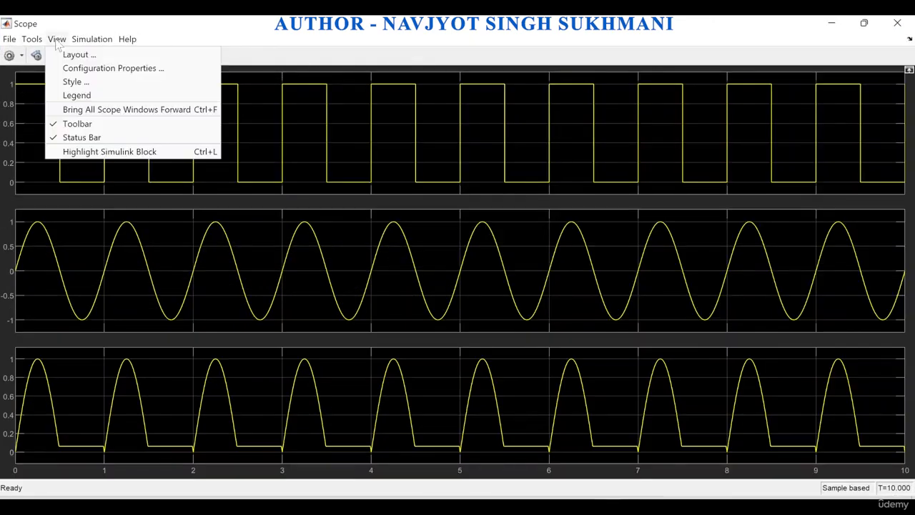
pyautogui.click(82, 95)
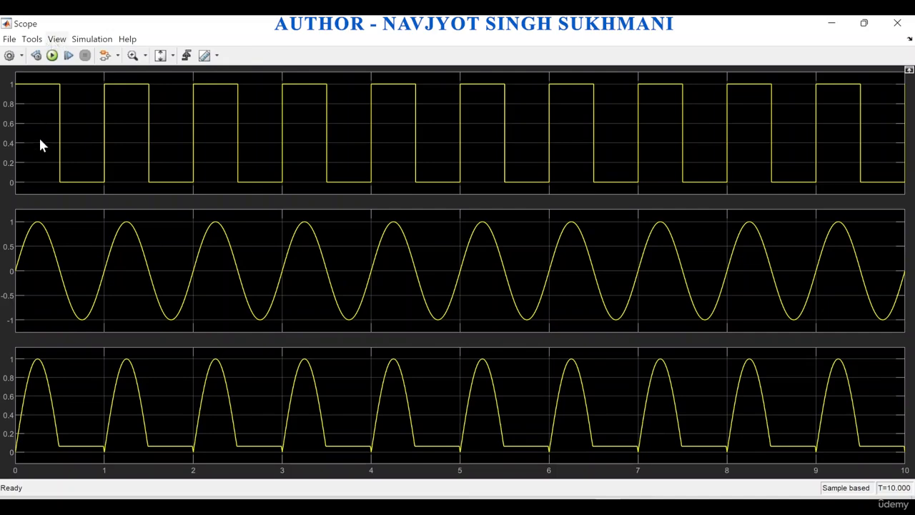
pyautogui.click(863, 23)
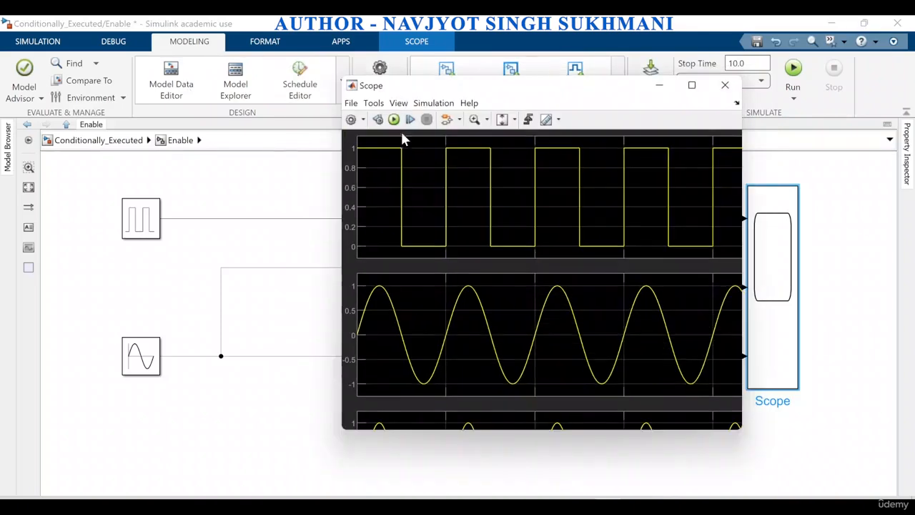
pyautogui.click(692, 85)
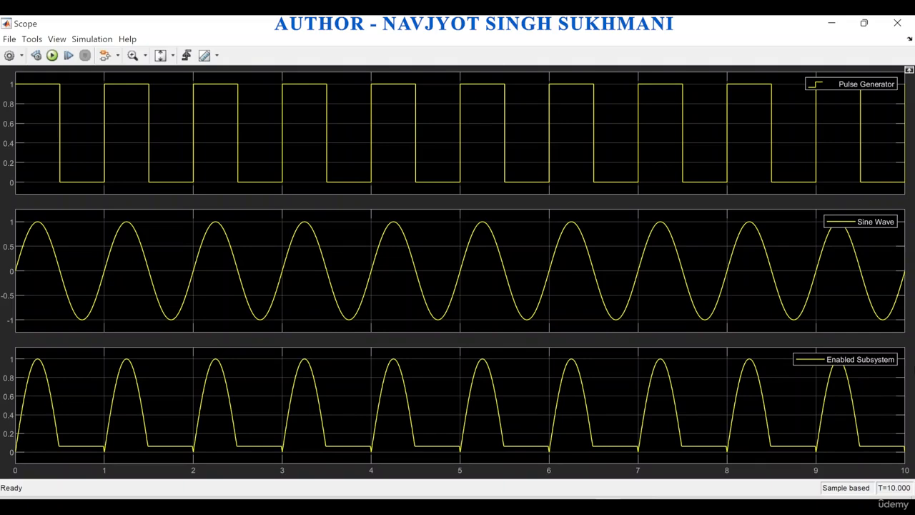
pyautogui.click(894, 31)
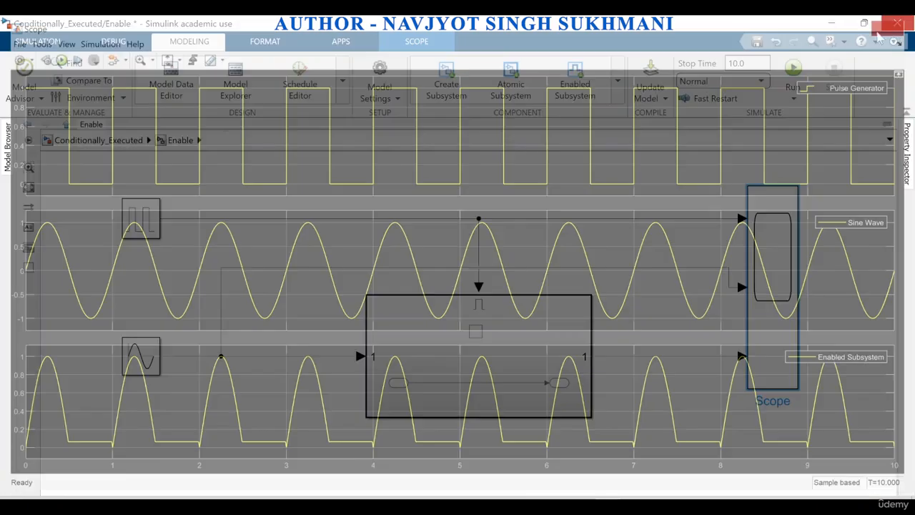
# Revisit the model's top-level subsystem table, then recheck the Pulse Generator parameters and Scope plots in the Enable subsystem
pyautogui.click(134, 142)
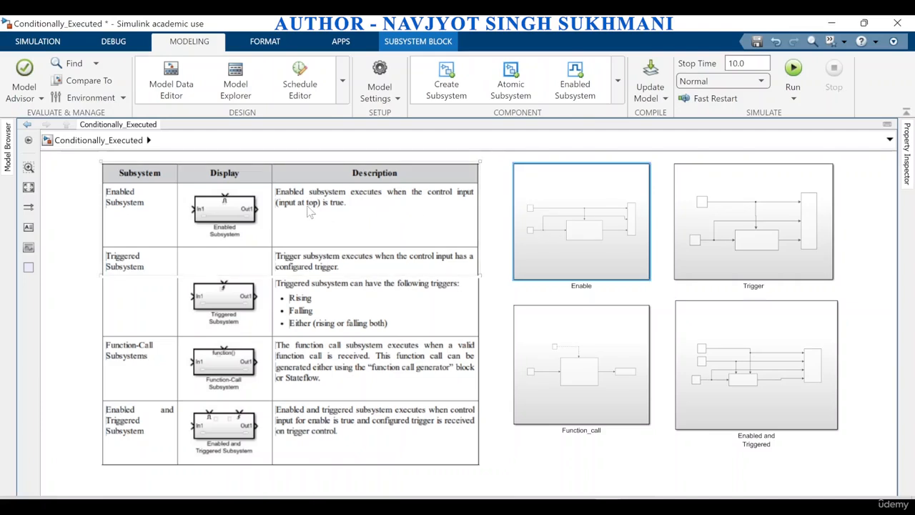
pyautogui.doubleClick(554, 215)
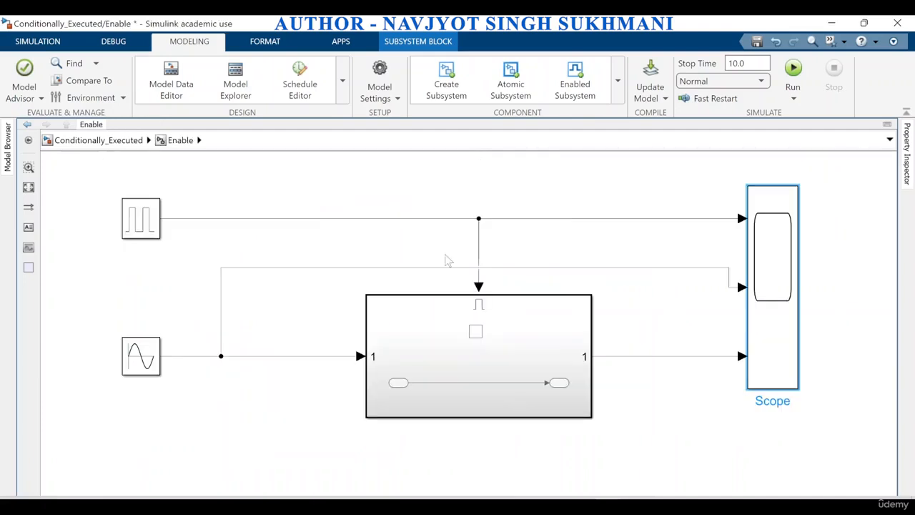
pyautogui.doubleClick(138, 223)
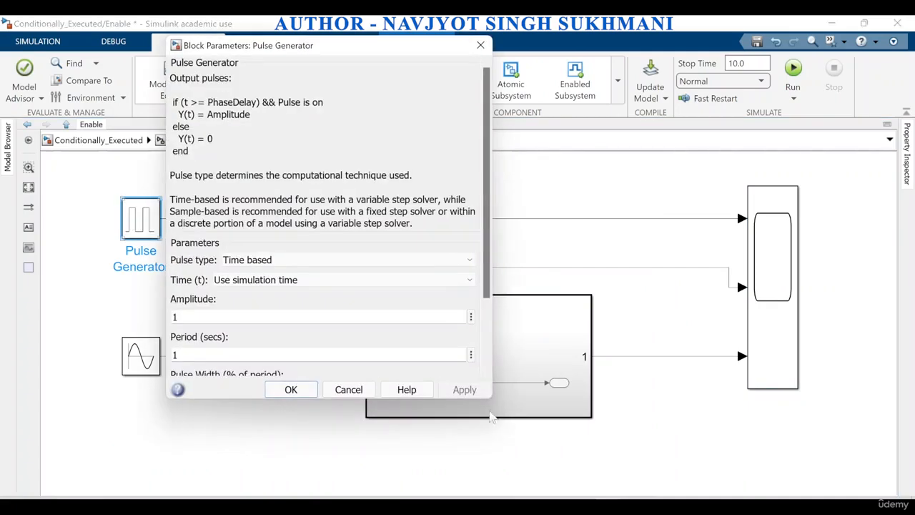
pyautogui.click(481, 45)
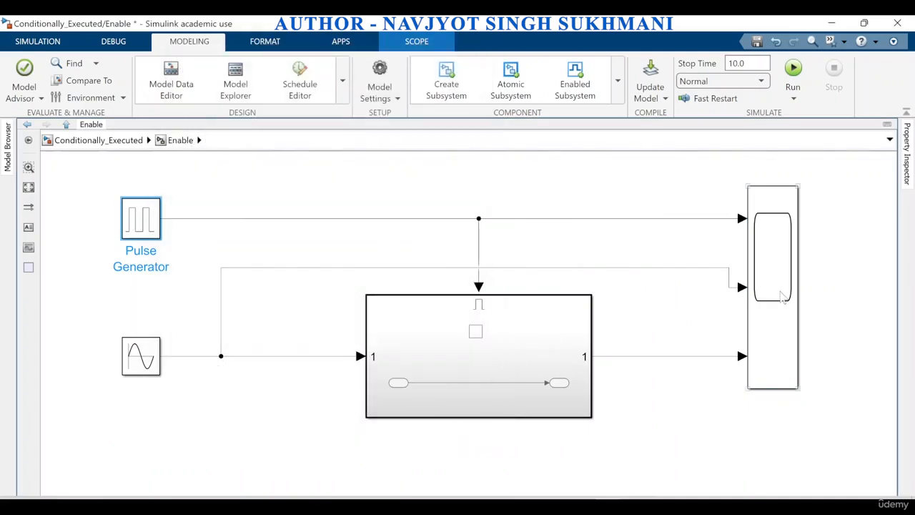
pyautogui.doubleClick(783, 296)
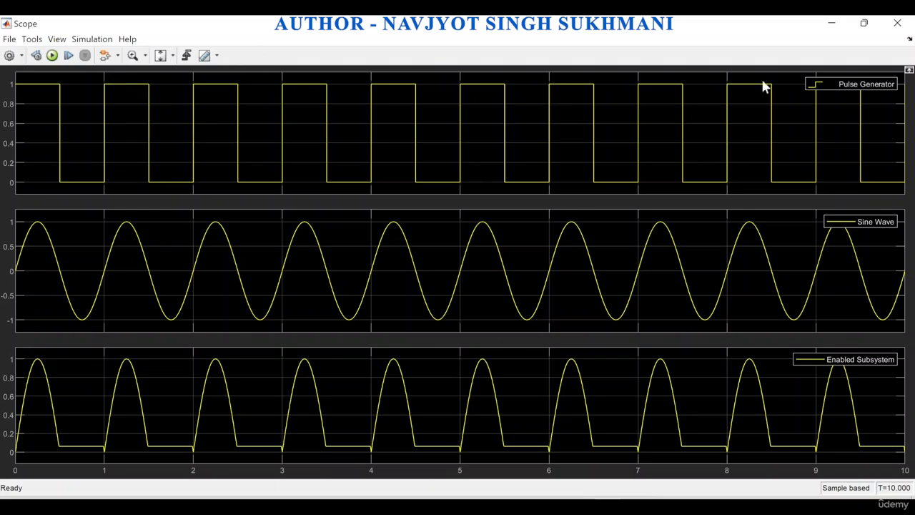
# Close the Enable subsystem's Scope and open the Trigger subsystem from the model's top level
pyautogui.click(897, 23)
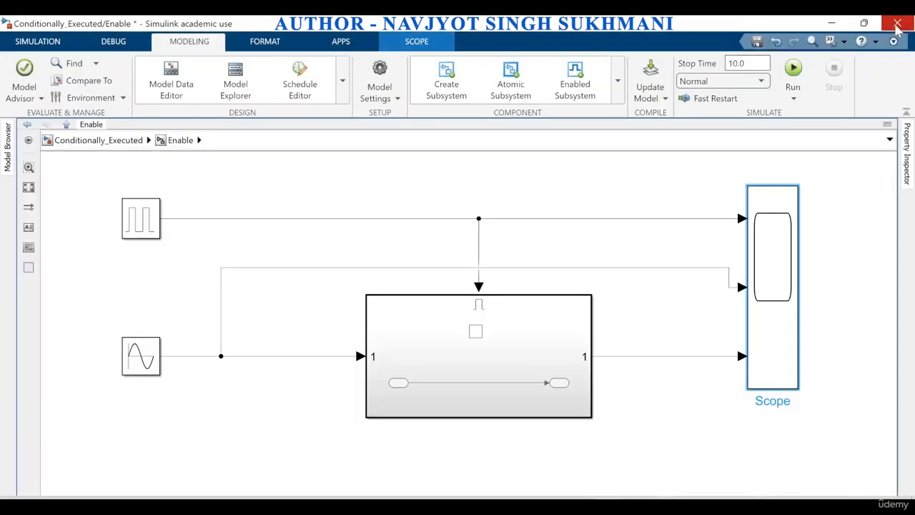
pyautogui.click(98, 140)
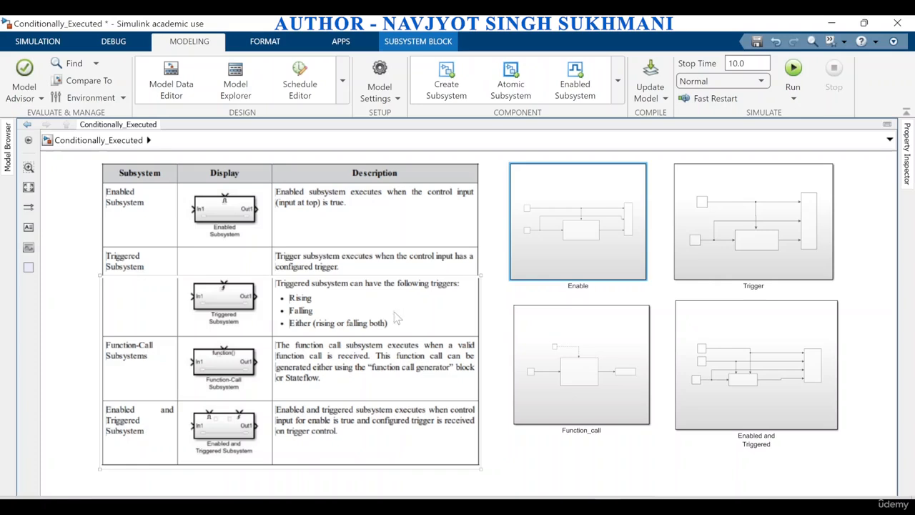
pyautogui.doubleClick(746, 238)
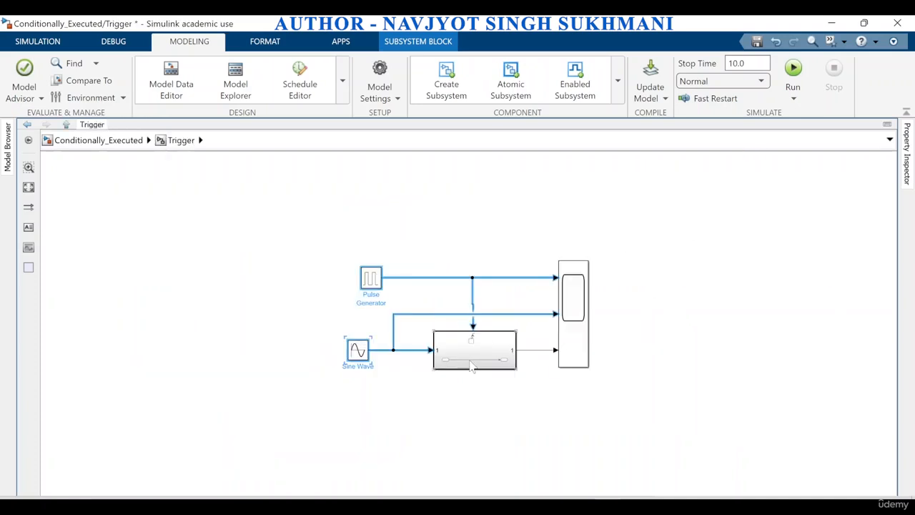
pyautogui.click(29, 187)
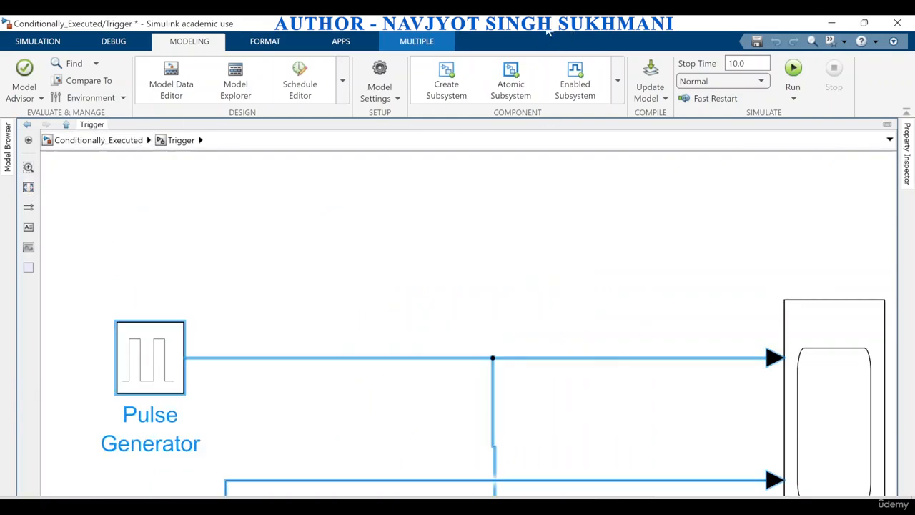
pyautogui.doubleClick(548, 31)
pyautogui.doubleClick(470, 39)
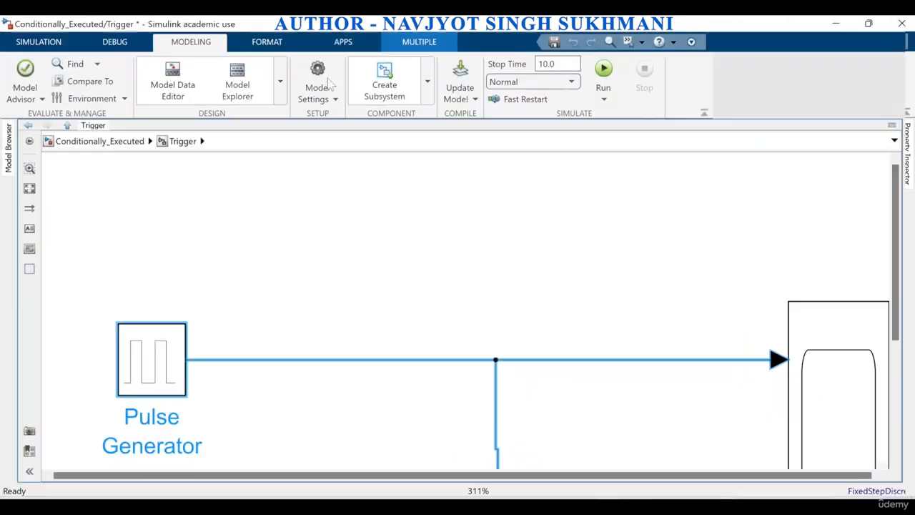
pyautogui.click(29, 187)
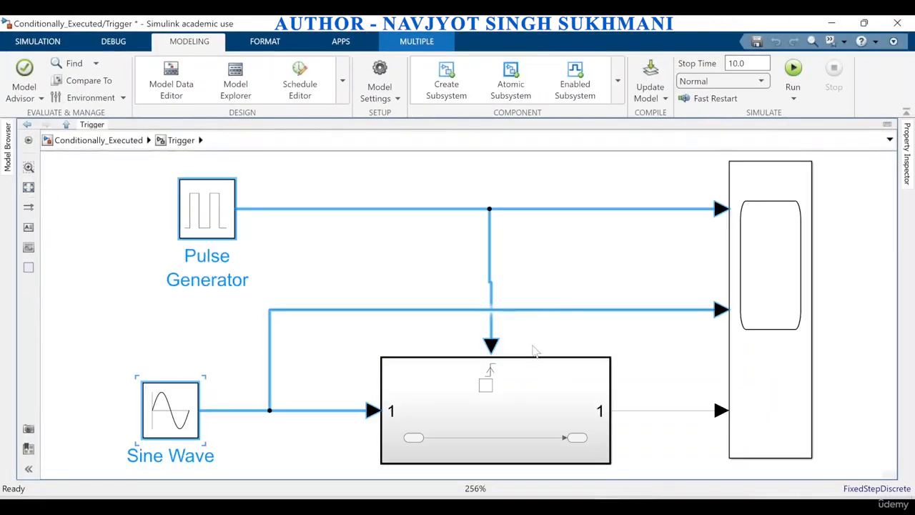
# Examine the Triggered Subsystem block and the trigger symbol on its control input
pyautogui.click(533, 349)
pyautogui.click(490, 384)
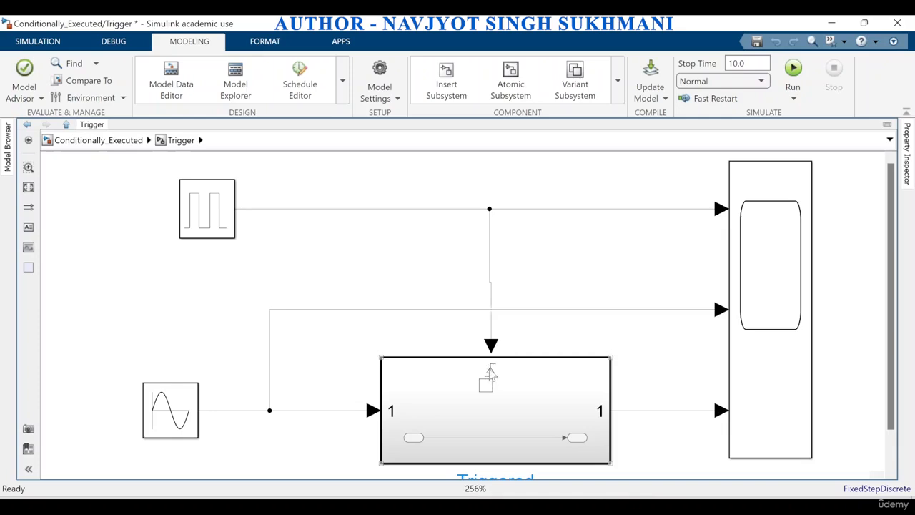
pyautogui.scroll(1, 497, 386)
pyautogui.scroll(-3, 497, 387)
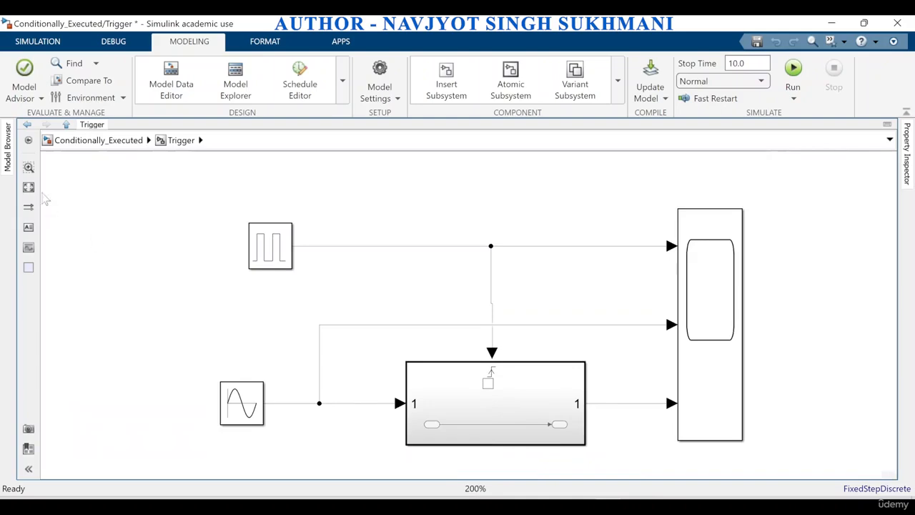
pyautogui.click(29, 188)
pyautogui.click(460, 408)
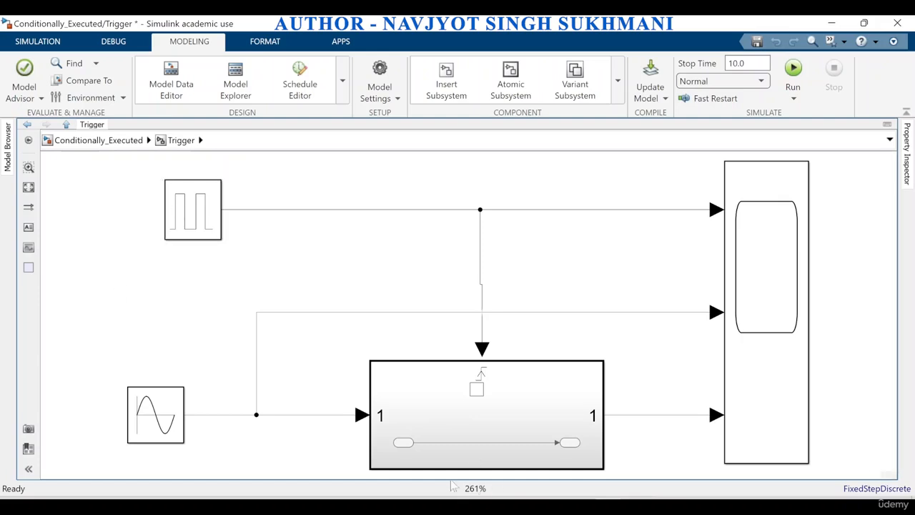
# Set the Sine Wave block's frequency to 2*pi*1 rad/sec and apply it
pyautogui.click(128, 442)
pyautogui.doubleClick(155, 415)
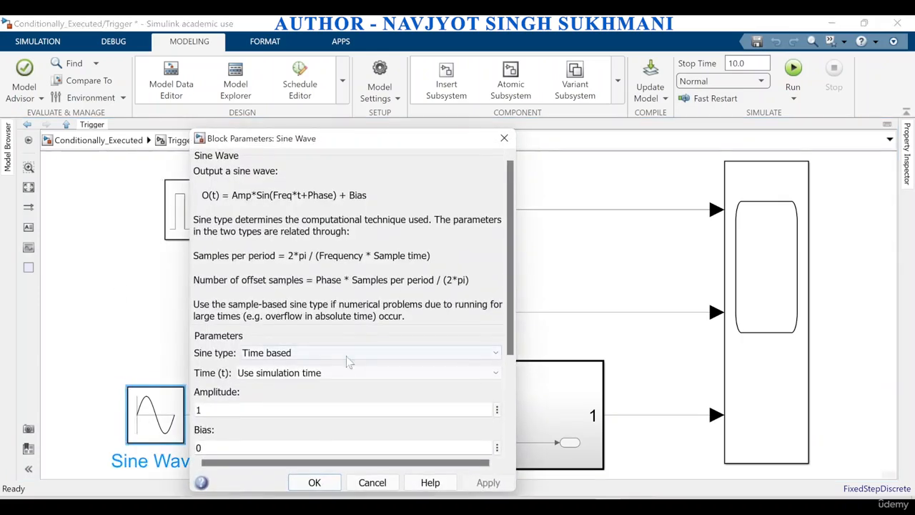
pyautogui.scroll(-4, 202, 408)
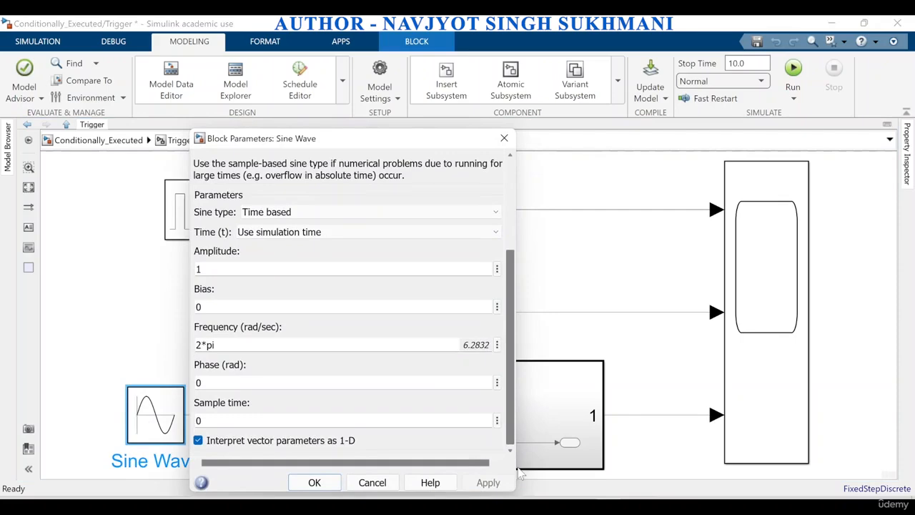
pyautogui.doubleClick(209, 345)
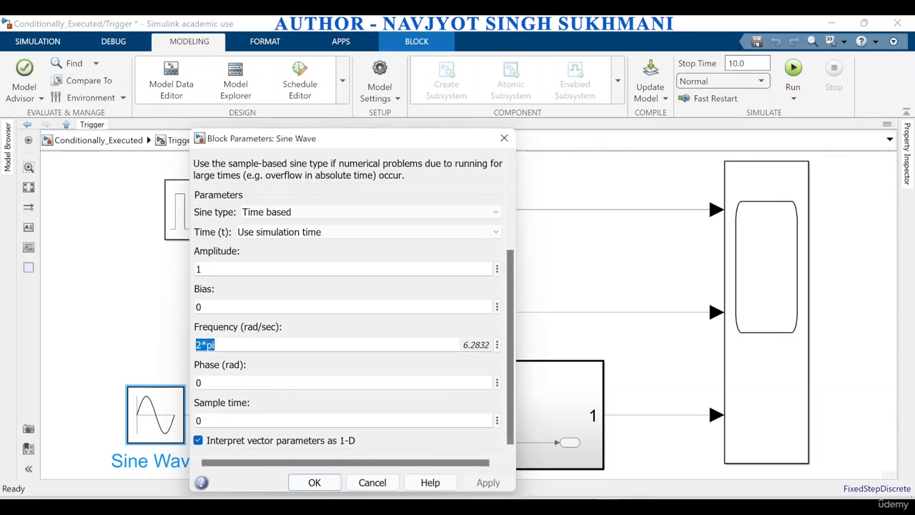
pyautogui.click(214, 345)
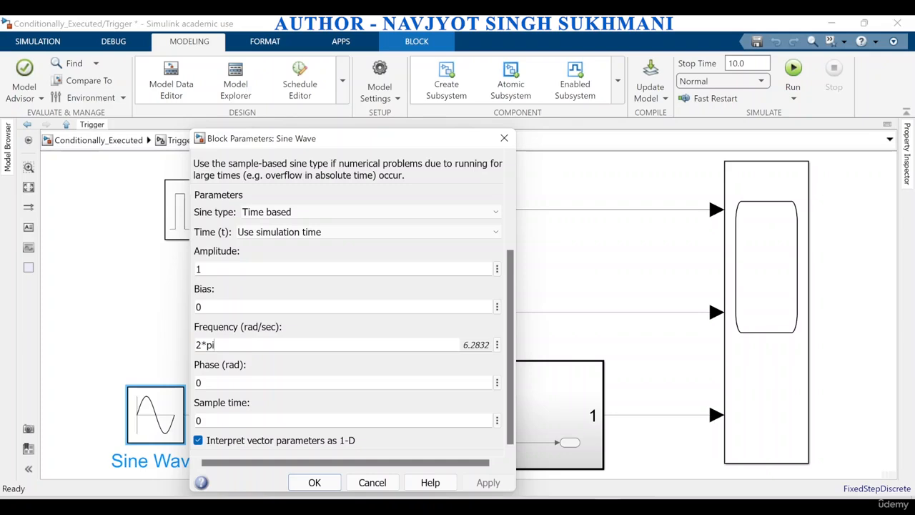
pyautogui.write('*1')
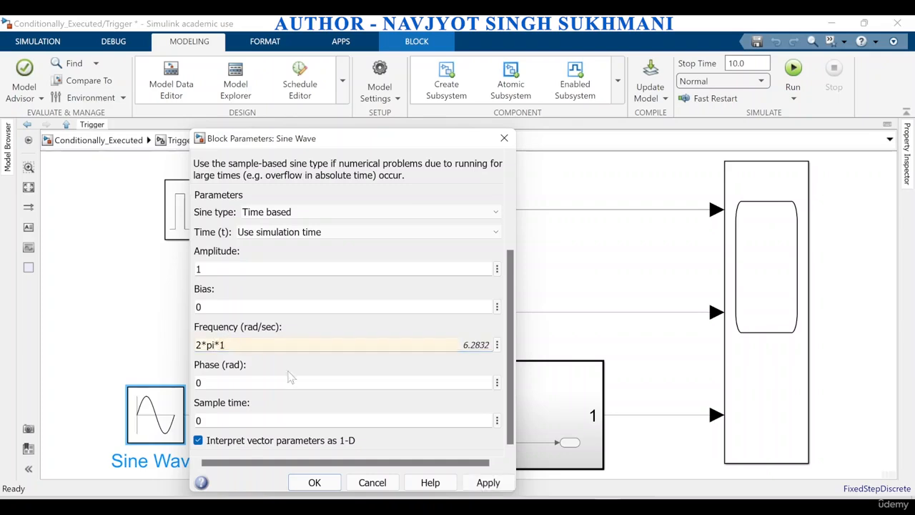
pyautogui.click(477, 485)
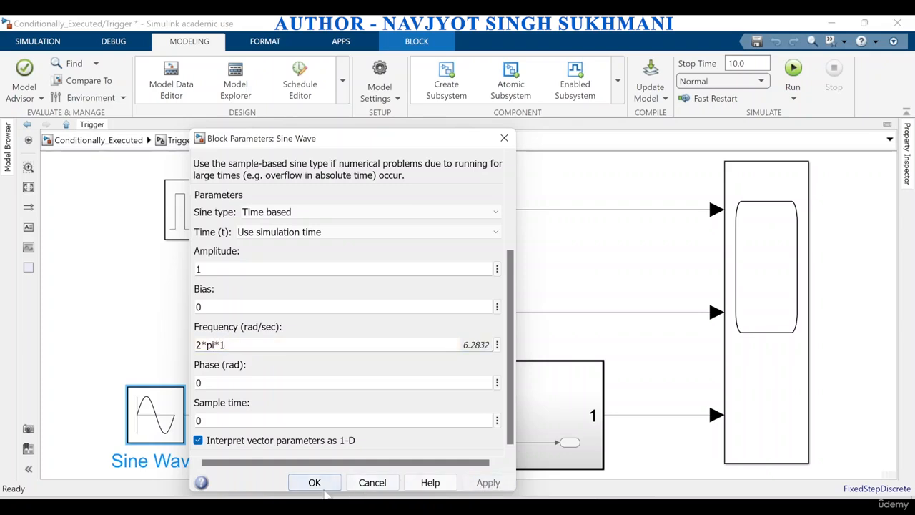
pyautogui.click(315, 483)
# Examine the amplitude, period, pulse width and phase delay of the Trigger subsystem's Pulse Generator block
pyautogui.doubleClick(207, 195)
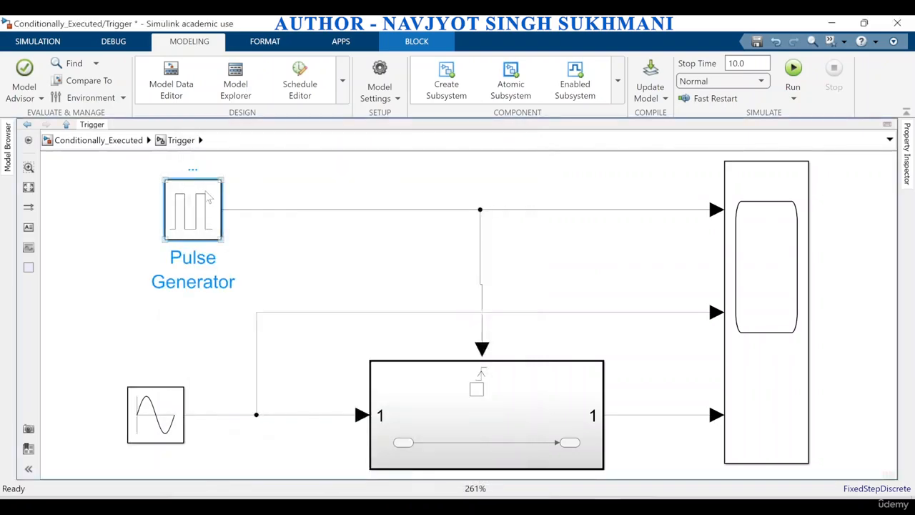
pyautogui.moveTo(548, 255); pyautogui.dragTo(570, 348)
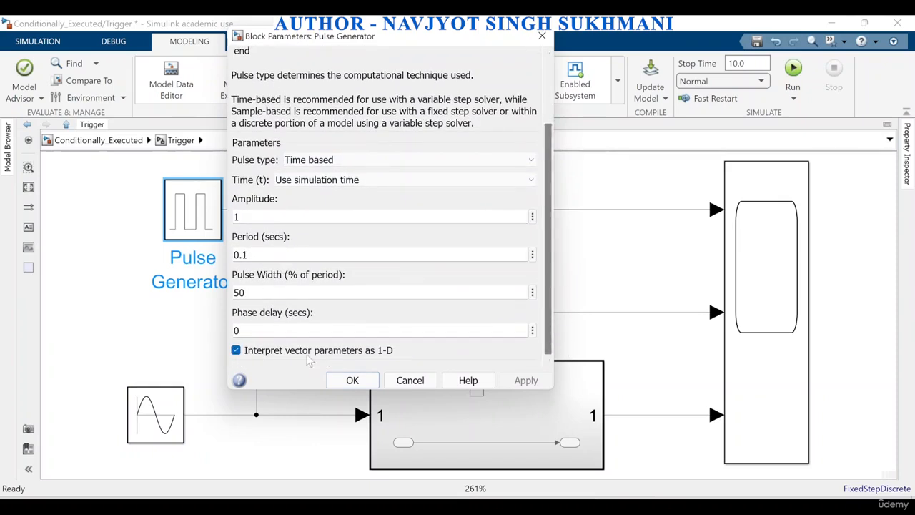
pyautogui.click(353, 380)
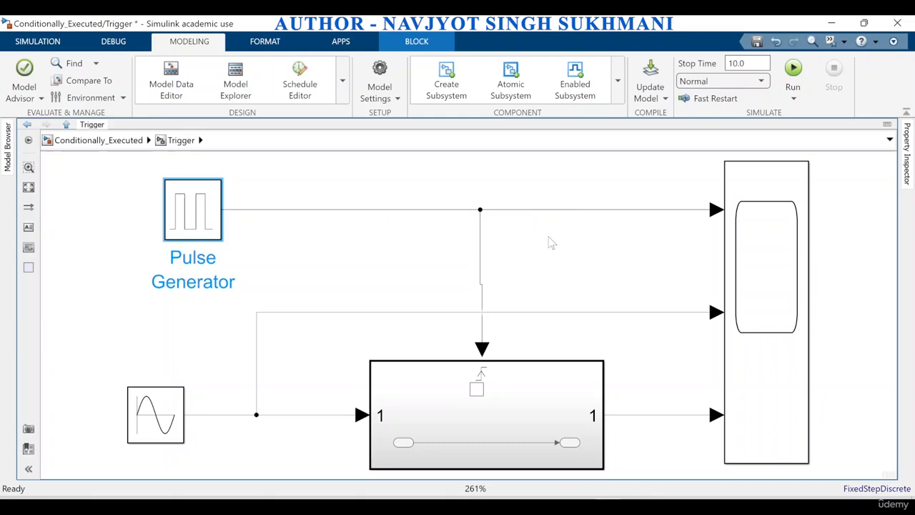
# View the three signal plots in the Trigger subsystem's Scope at full size, and close the Scope
pyautogui.doubleClick(758, 286)
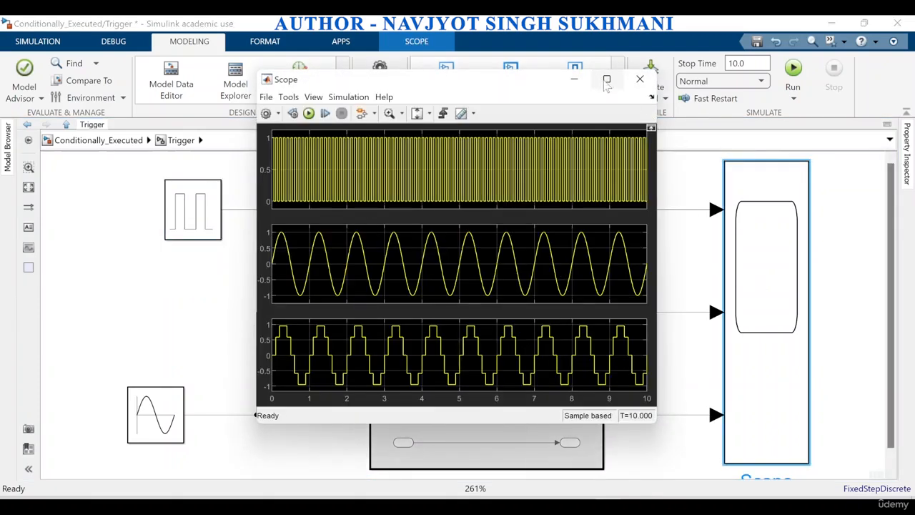
pyautogui.click(606, 78)
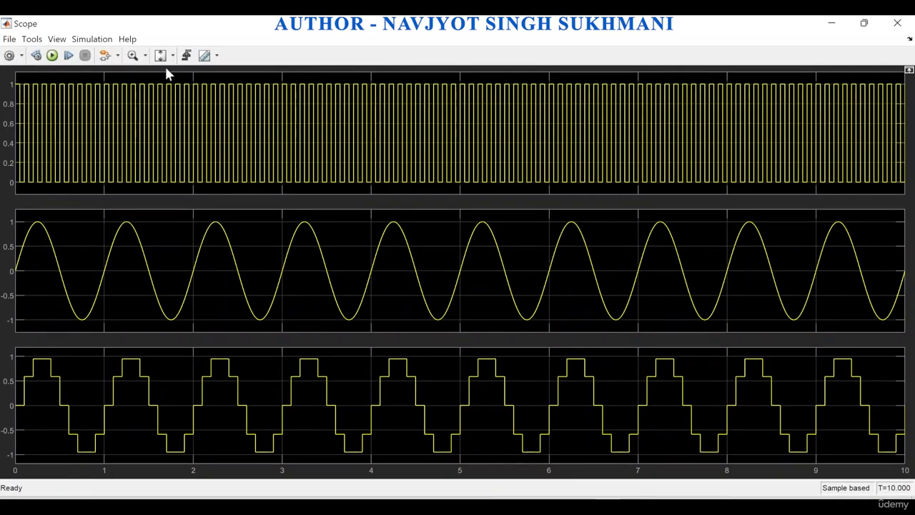
pyautogui.click(897, 24)
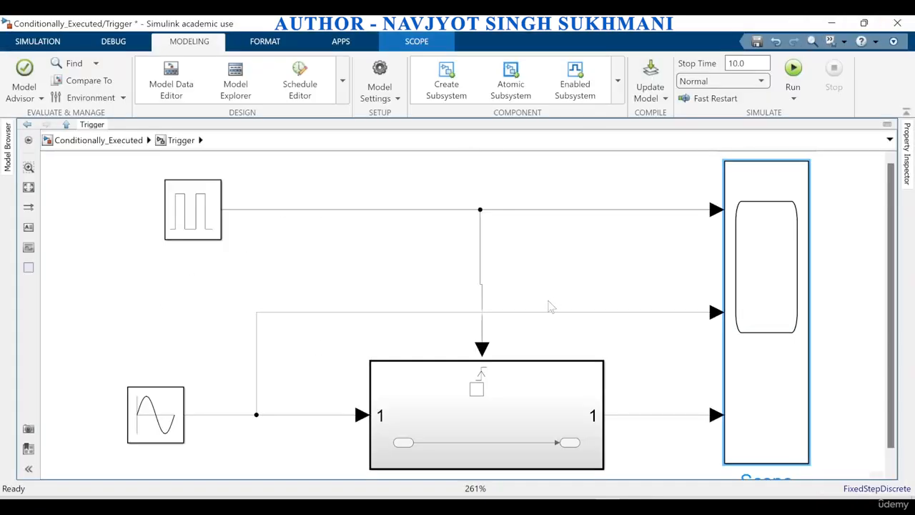
# Examine the trigger type options of the Trigger block inside the Triggered Subsystem, and return to the Trigger level
pyautogui.click(492, 395)
pyautogui.doubleClick(491, 395)
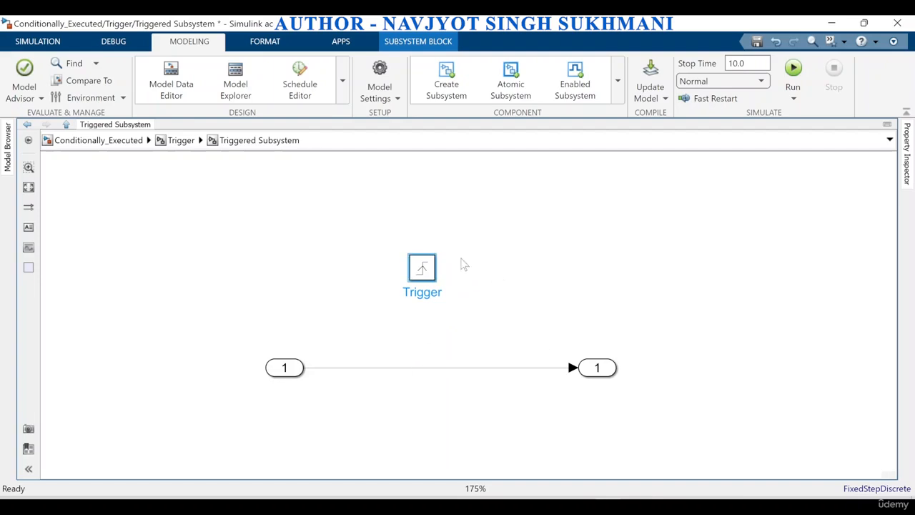
pyautogui.click(426, 278)
pyautogui.doubleClick(426, 278)
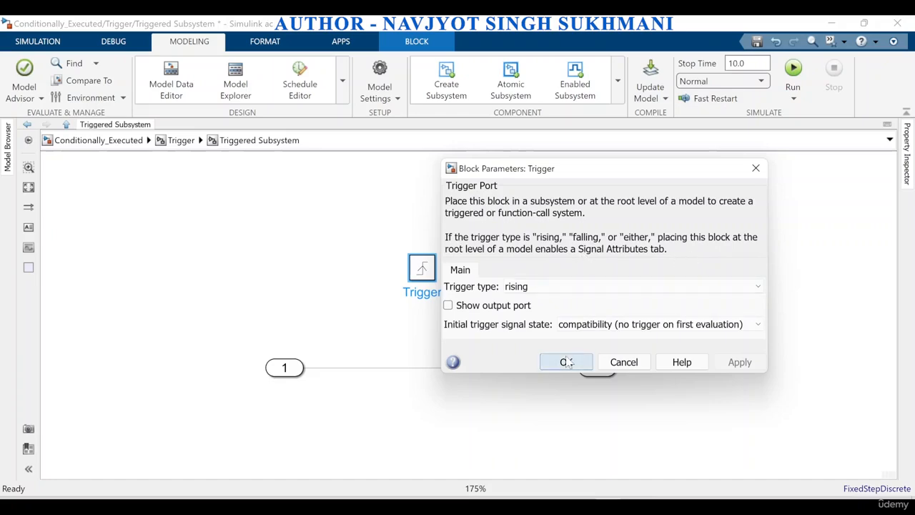
pyautogui.click(540, 287)
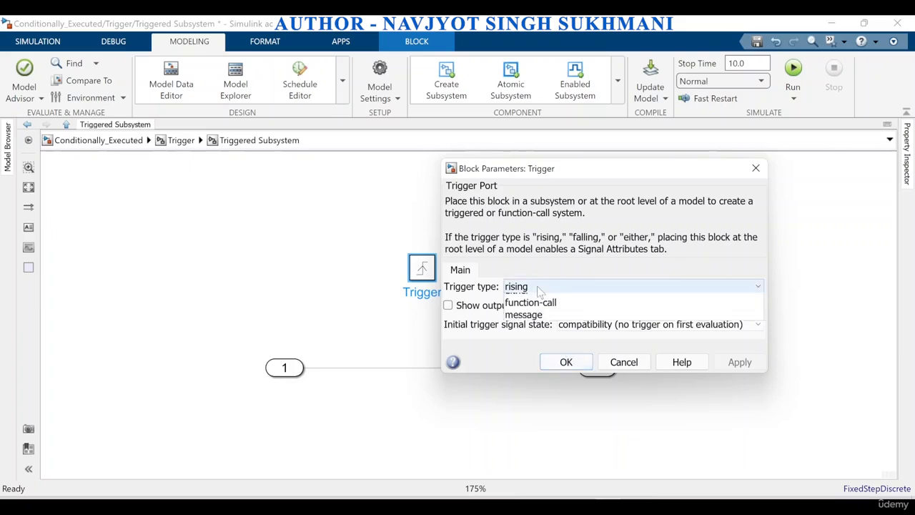
pyautogui.click(540, 293)
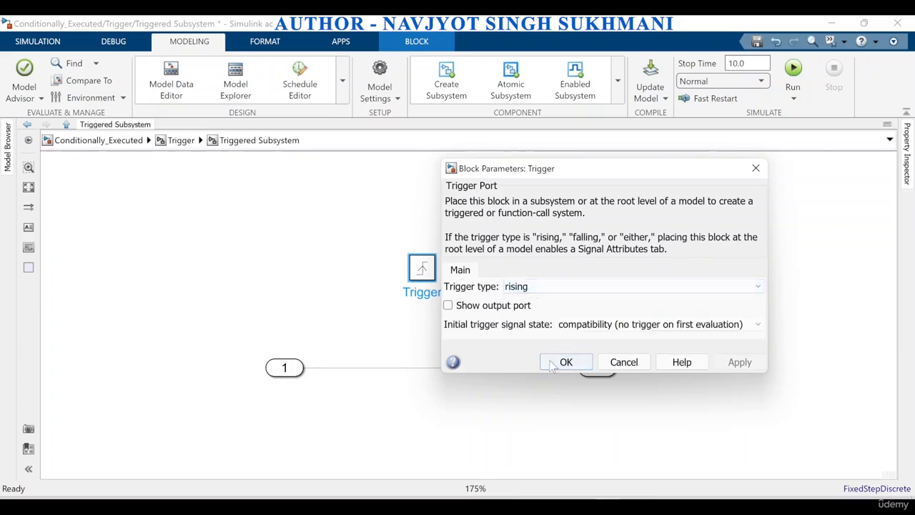
pyautogui.click(567, 362)
pyautogui.click(180, 145)
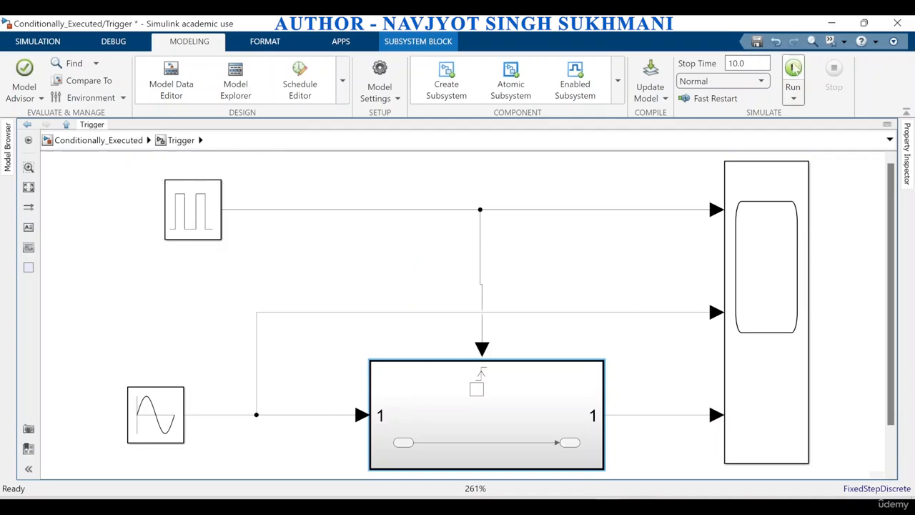
# Run the simulation with the rising trigger, view the Scope plots, and close the Scope
pyautogui.click(793, 72)
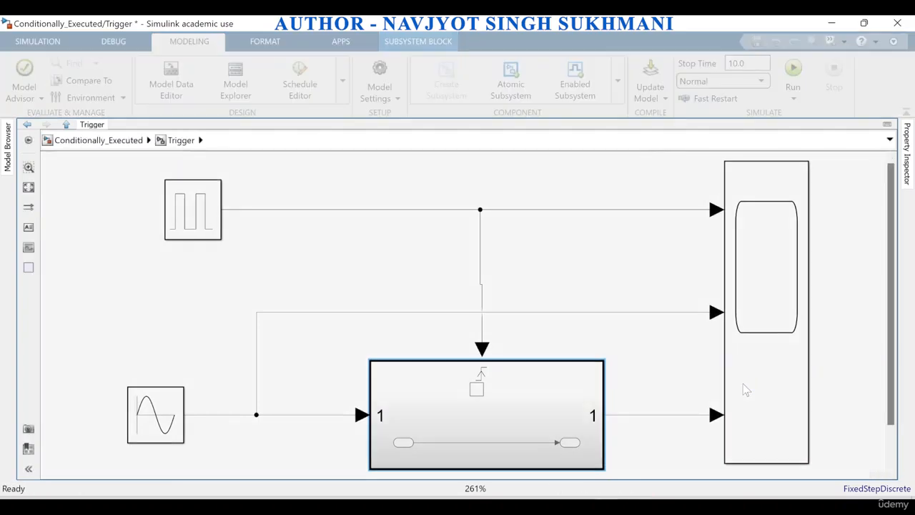
pyautogui.doubleClick(745, 390)
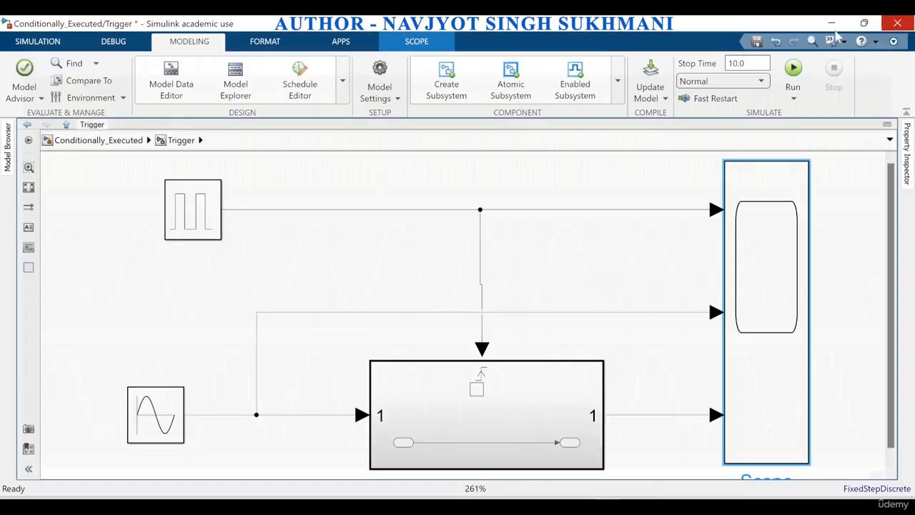
pyautogui.click(898, 22)
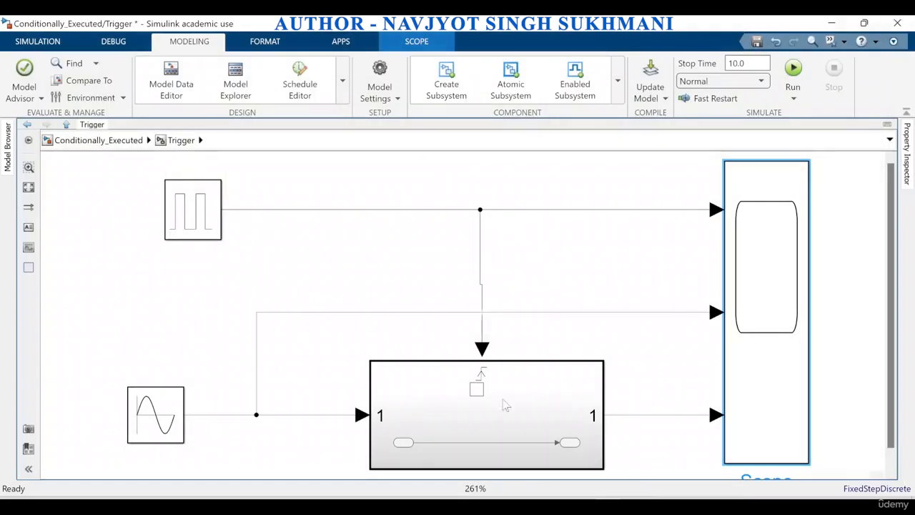
# Set the Trigger block's trigger type to falling inside the Triggered Subsystem, and return to the Trigger level
pyautogui.doubleClick(495, 423)
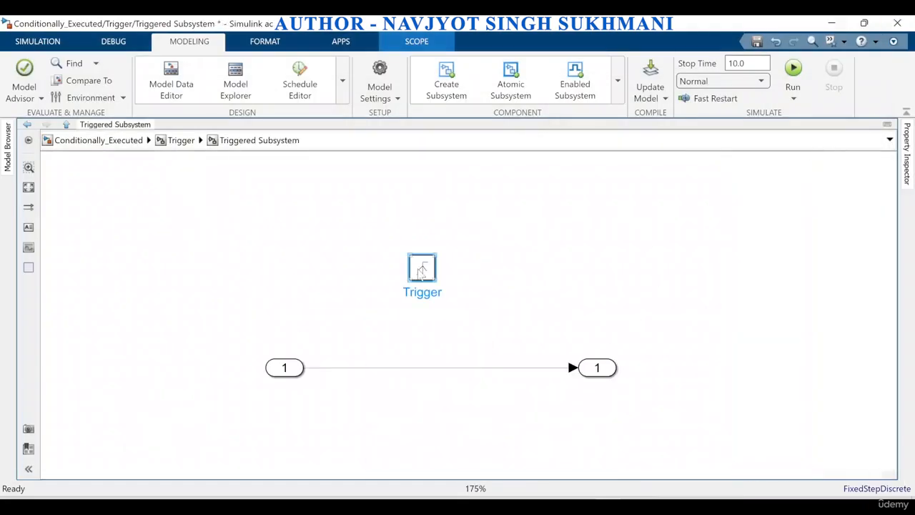
pyautogui.doubleClick(420, 268)
pyautogui.click(563, 289)
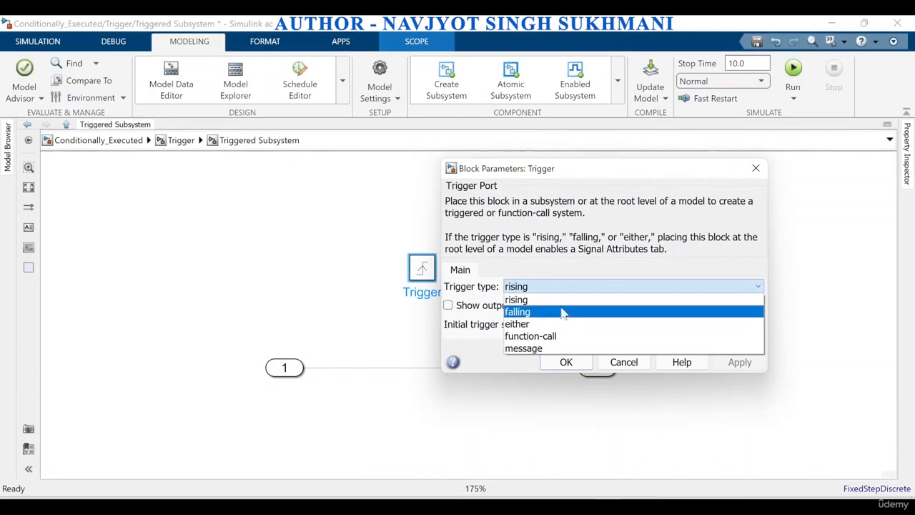
pyautogui.click(564, 312)
pyautogui.click(742, 363)
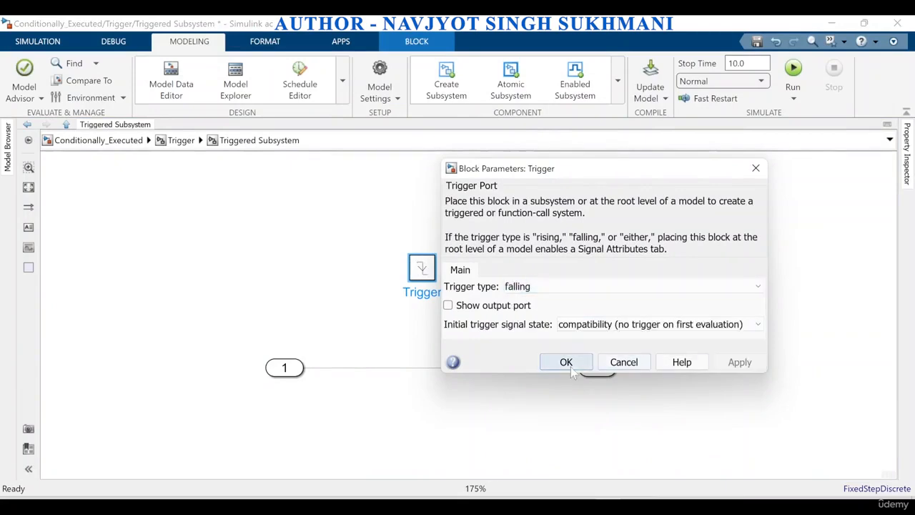
pyautogui.click(566, 362)
pyautogui.click(182, 140)
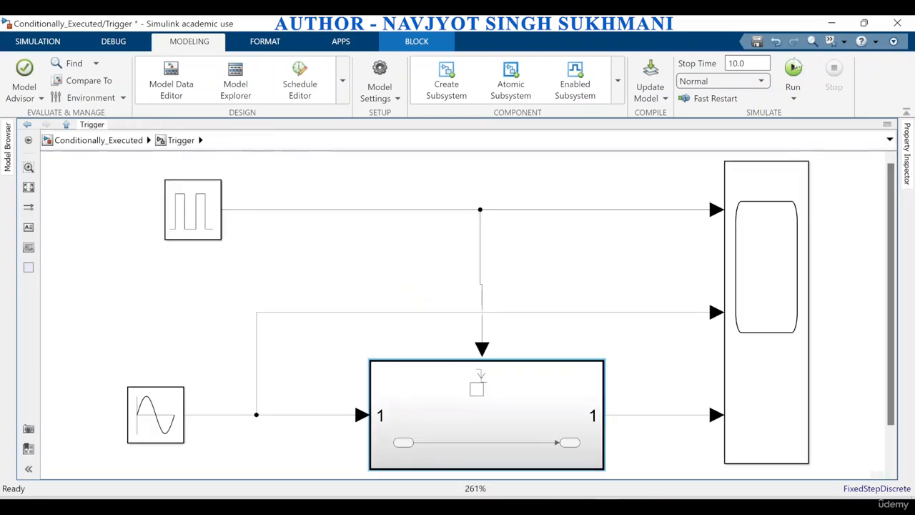
# Run the simulation with the falling trigger and examine the resulting plots in the Scope
pyautogui.click(795, 71)
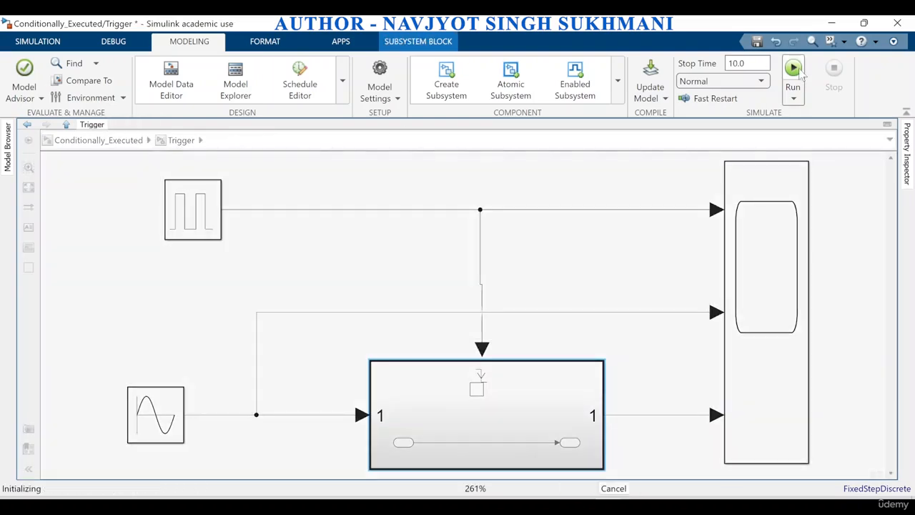
pyautogui.doubleClick(776, 273)
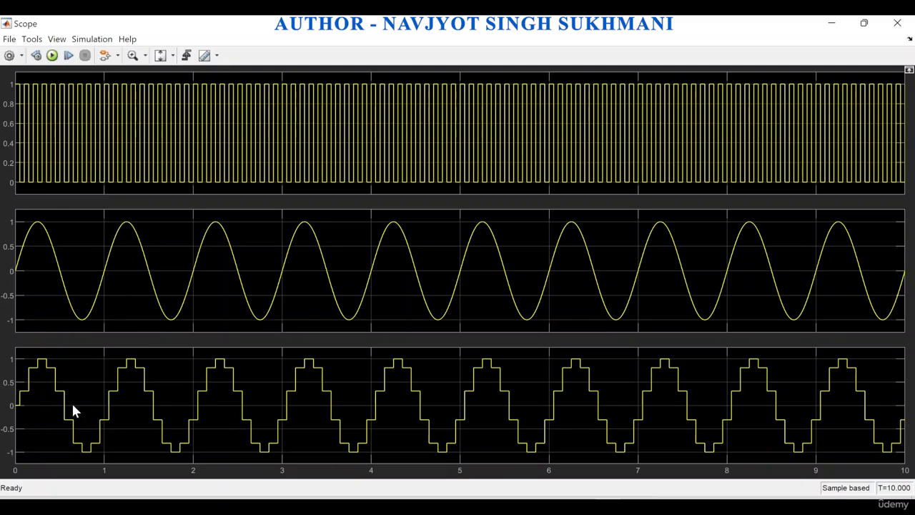
# Close the Scope and inspect the falling-edge trigger symbol on the Triggered Subsystem block at the Trigger level
pyautogui.click(897, 23)
pyautogui.doubleClick(441, 429)
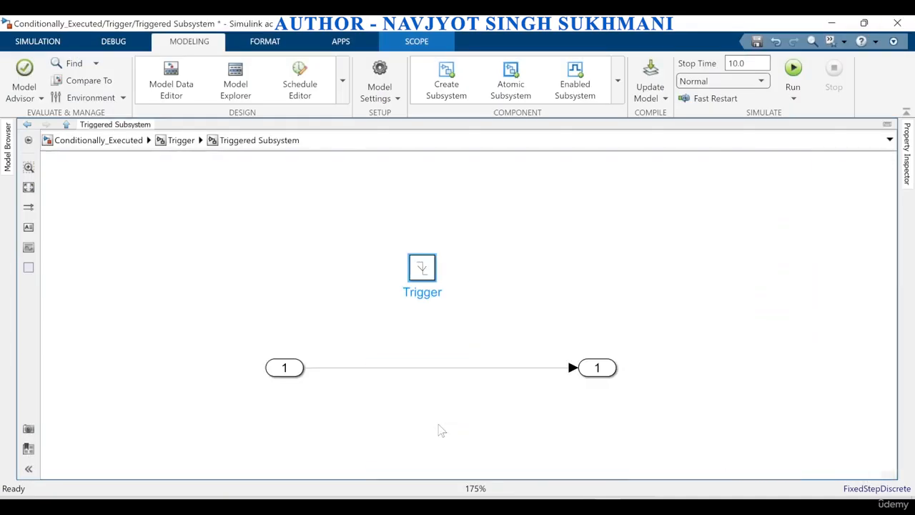
pyautogui.click(179, 146)
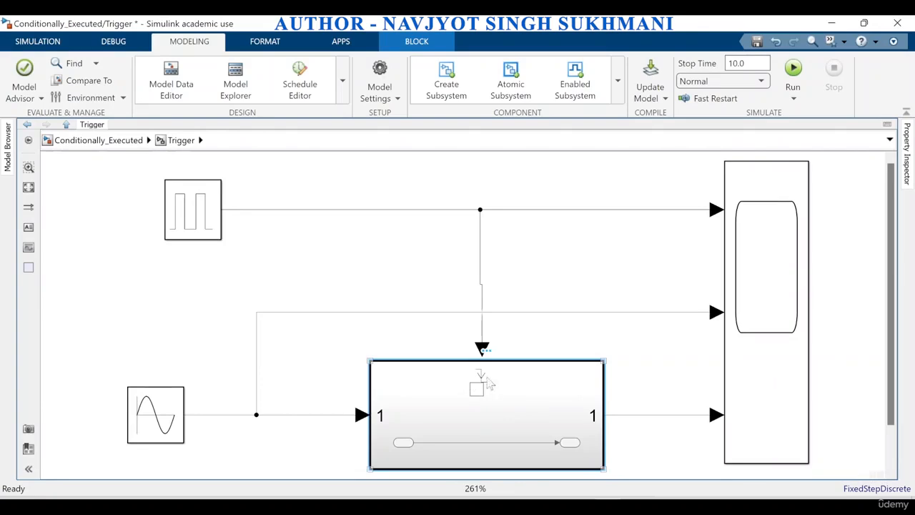
pyautogui.scroll(4, 477, 387)
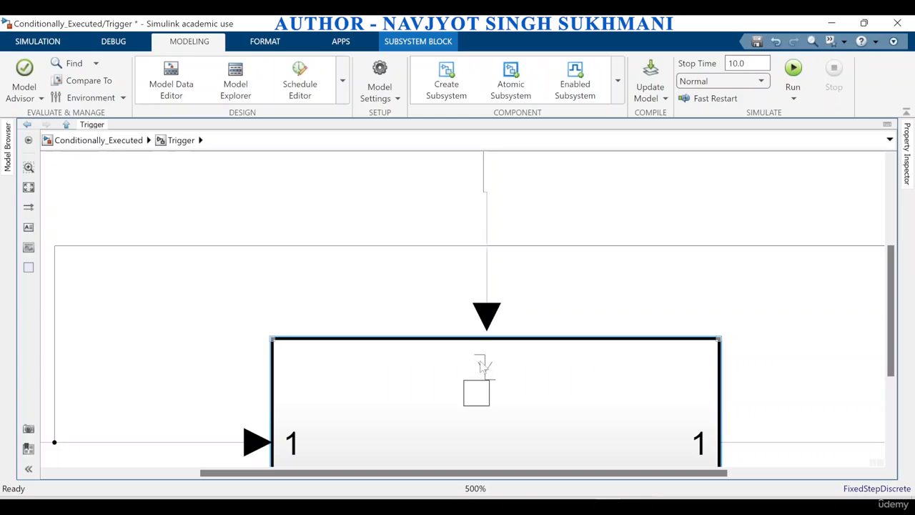
pyautogui.scroll(-4, 471, 347)
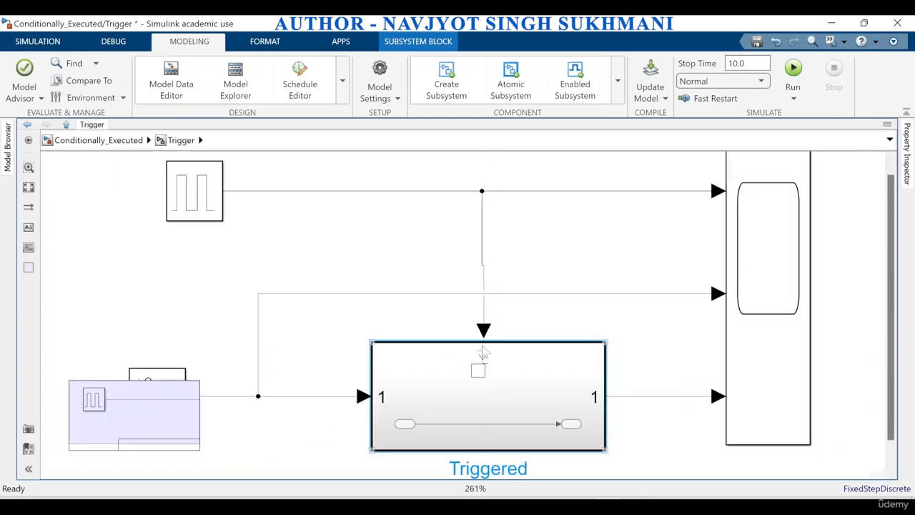
# Set the Trigger block's trigger type to either inside the Triggered Subsystem, and return to the Trigger level
pyautogui.doubleClick(484, 425)
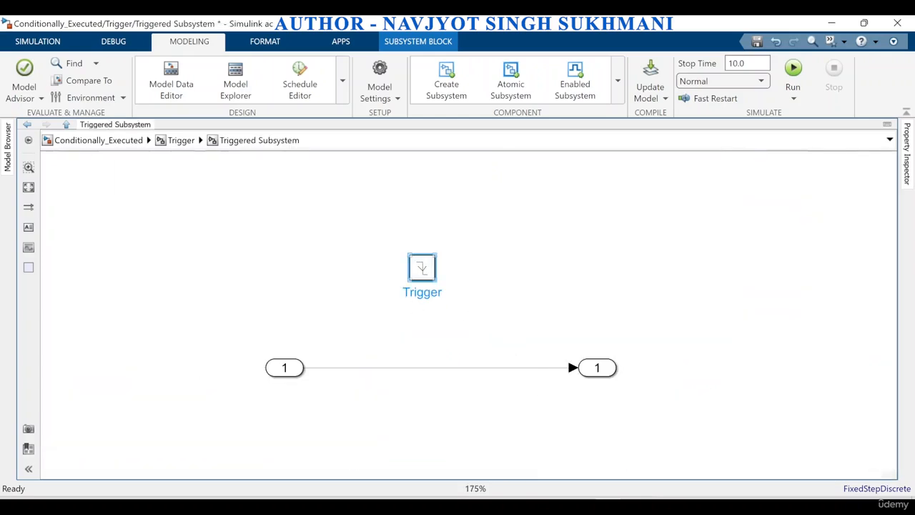
pyautogui.doubleClick(421, 268)
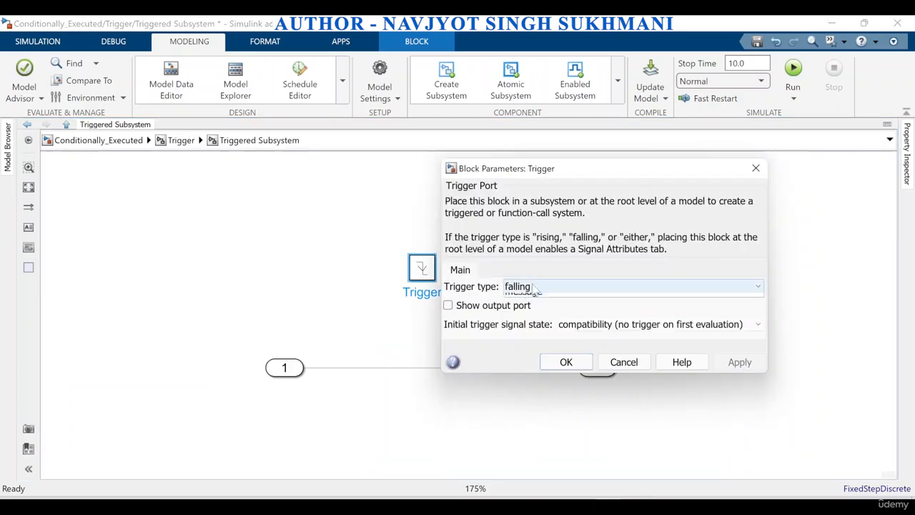
pyautogui.click(518, 289)
pyautogui.click(515, 322)
pyautogui.click(739, 363)
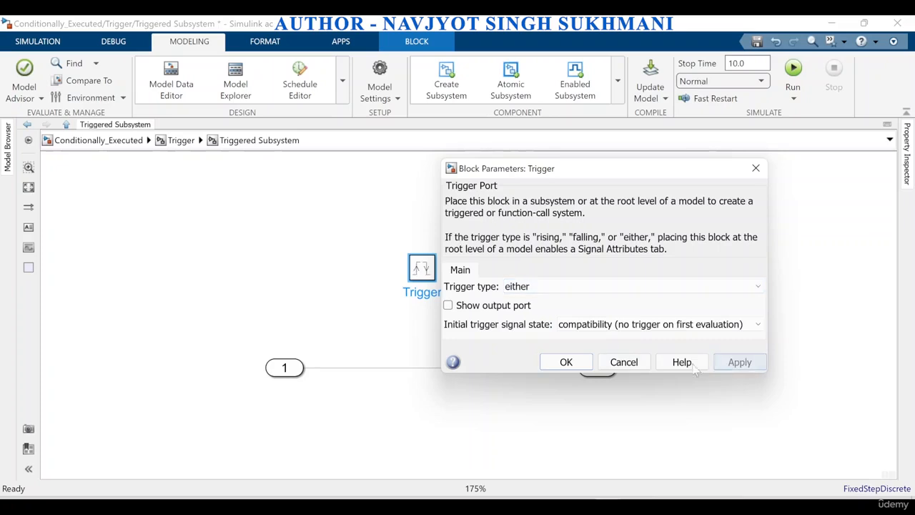
pyautogui.click(565, 362)
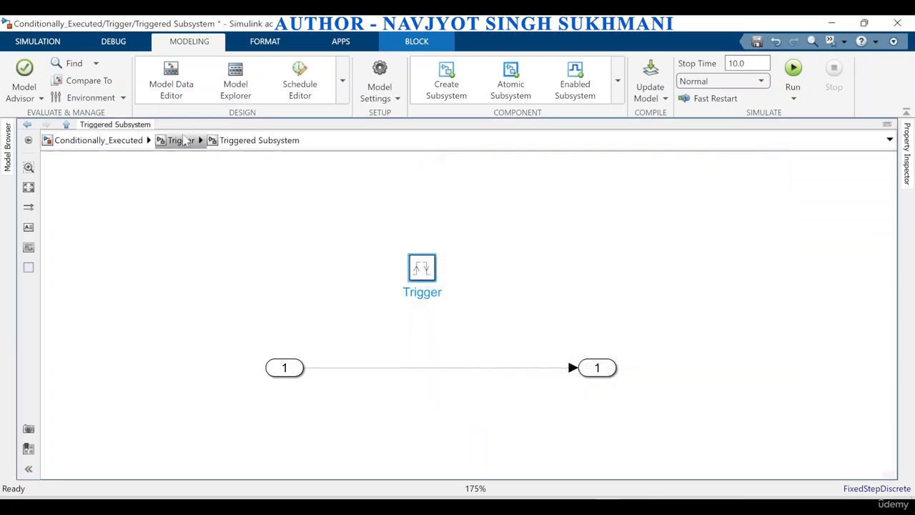
pyautogui.click(185, 142)
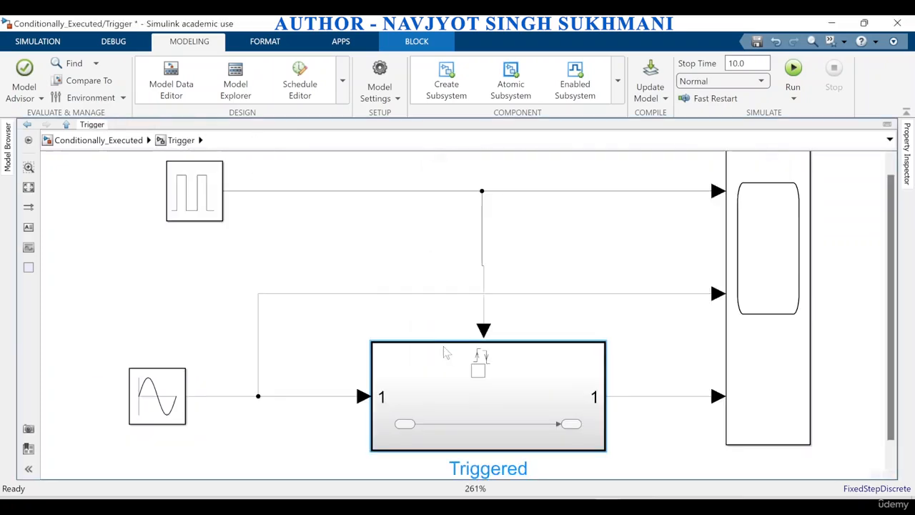
# Run the simulation with the either trigger, view the resulting Scope plots, and close the Scope
pyautogui.scroll(5, 472, 364)
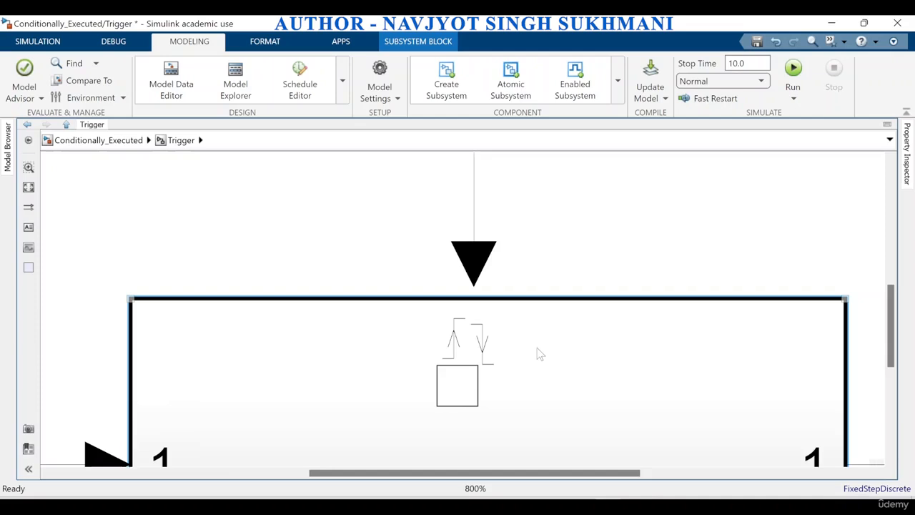
pyautogui.scroll(-4, 538, 349)
pyautogui.scroll(-1, 522, 331)
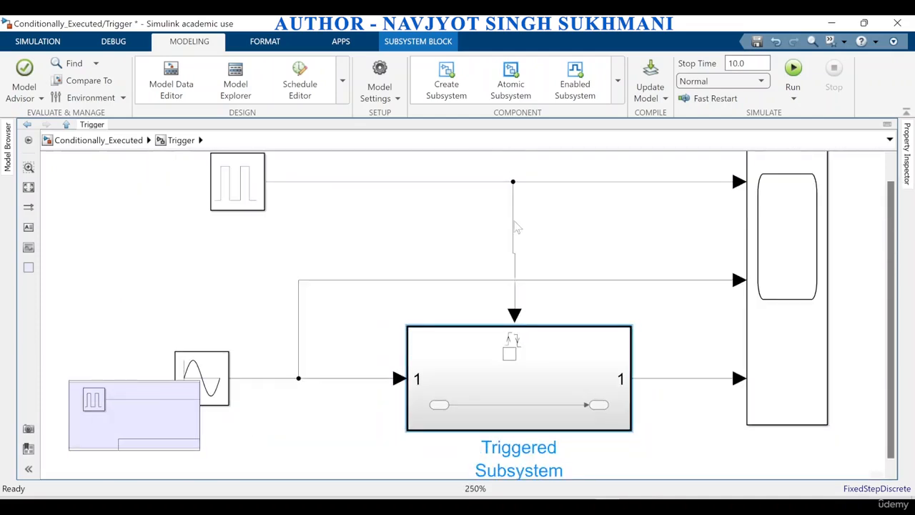
pyautogui.click(795, 72)
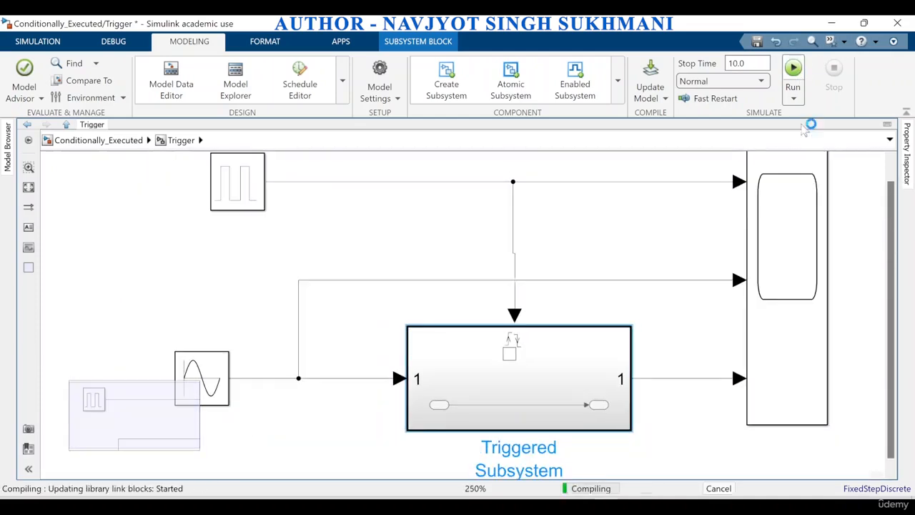
pyautogui.doubleClick(782, 333)
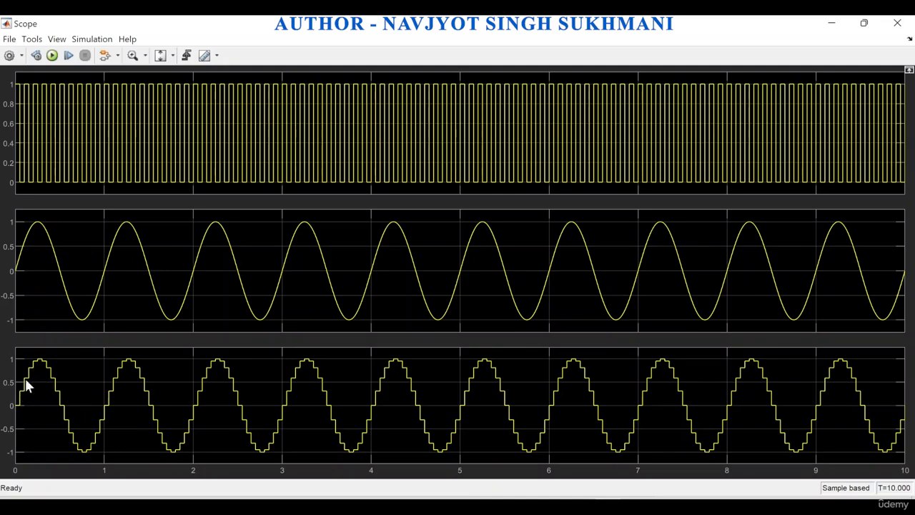
pyautogui.click(898, 23)
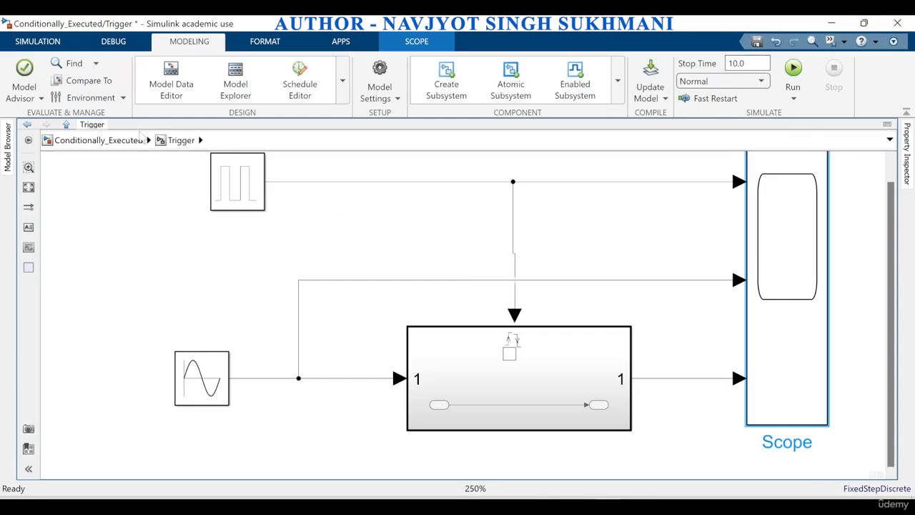
# Open the Enabled and Triggered example from the model's top level and review the upper Pulse Generator's parameters
pyautogui.click(137, 143)
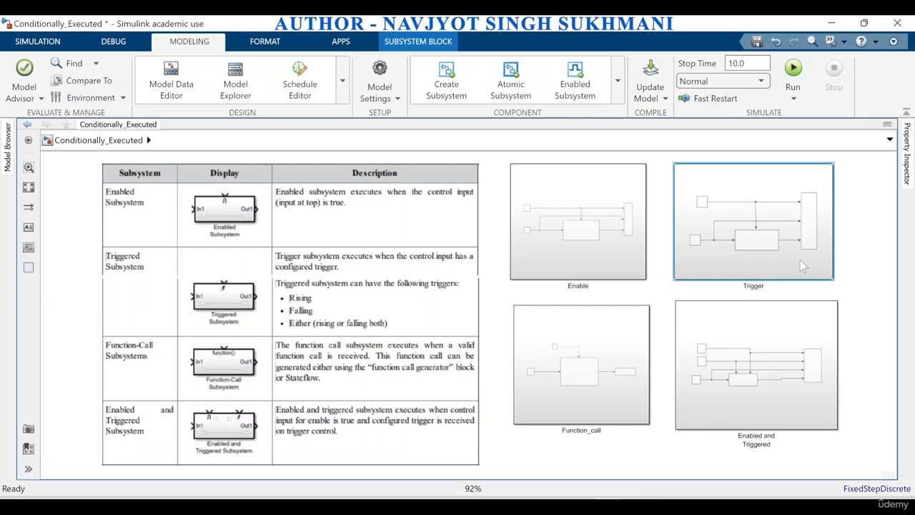
pyautogui.doubleClick(777, 390)
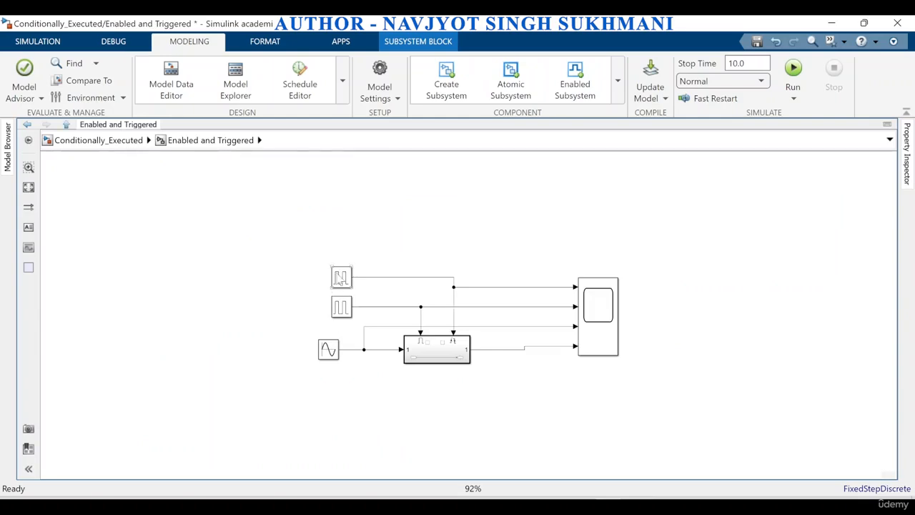
pyautogui.doubleClick(340, 278)
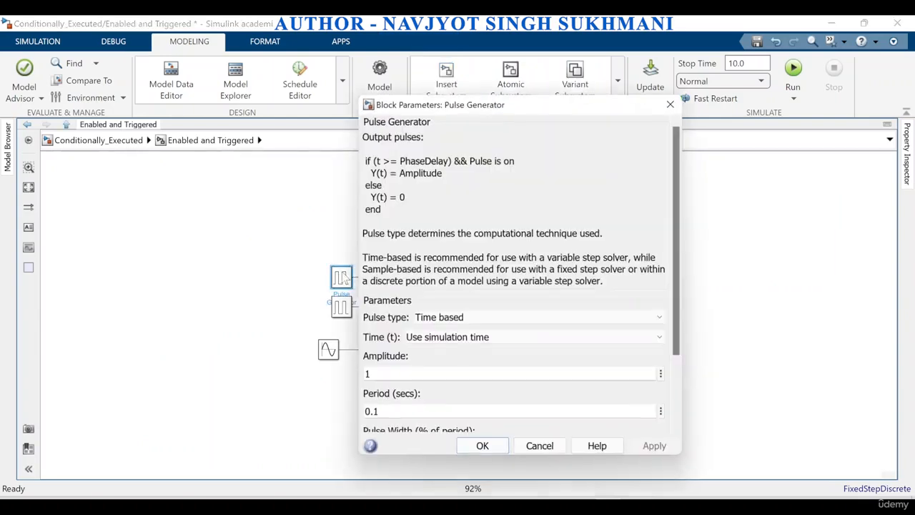
pyautogui.scroll(-3, 414, 347)
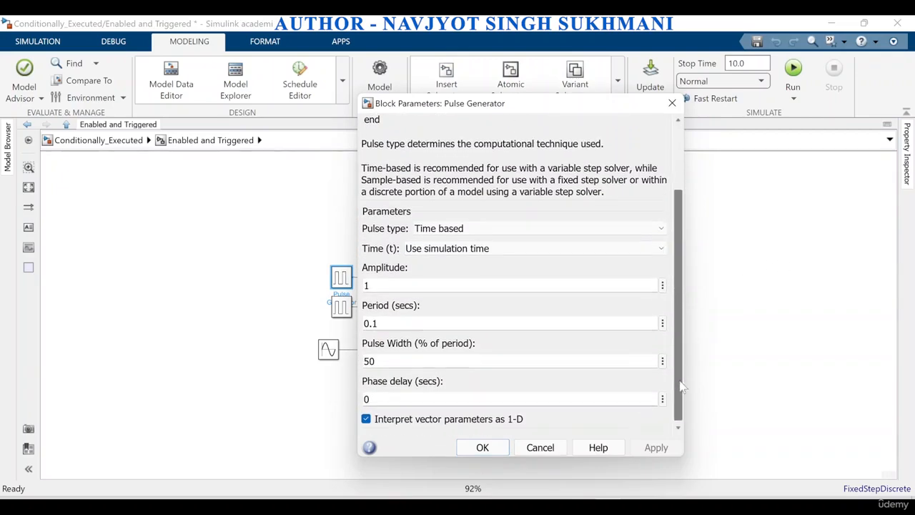
pyautogui.moveTo(446, 107); pyautogui.dragTo(652, 118)
pyautogui.moveTo(641, 95); pyautogui.dragTo(639, 92)
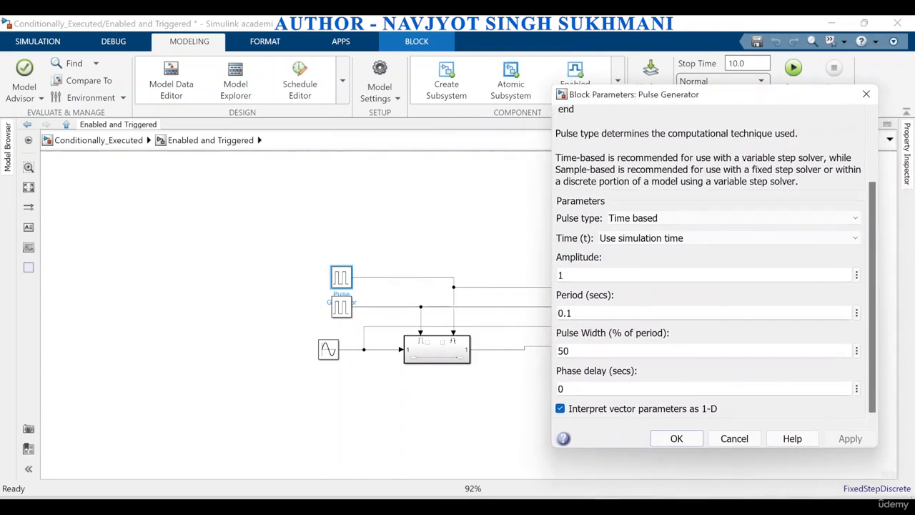
pyautogui.click(676, 440)
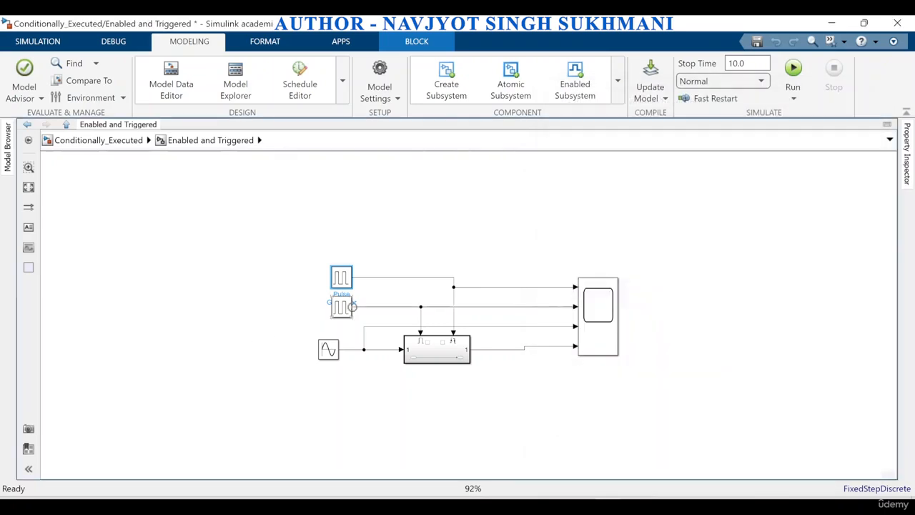
# Review the block parameters of the second Pulse Generator and the Sine Wave source
pyautogui.doubleClick(342, 309)
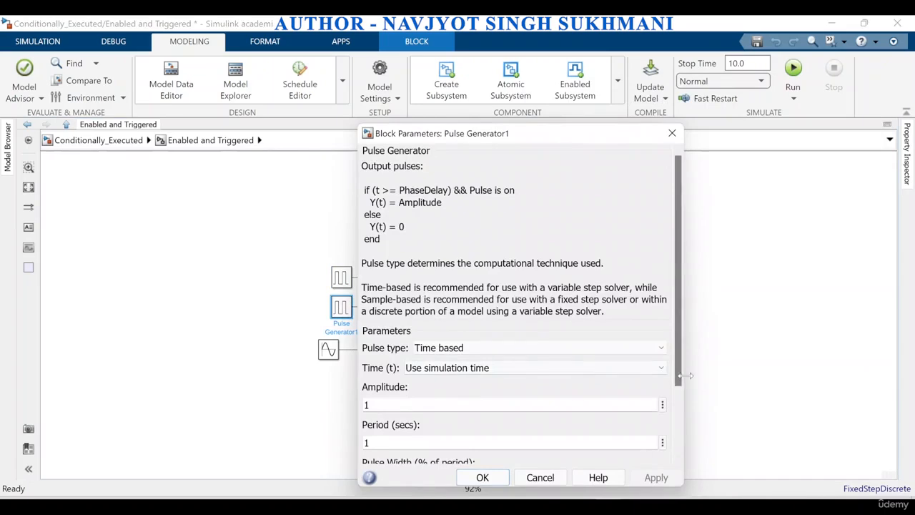
pyautogui.scroll(-1, 680, 392)
pyautogui.scroll(-2, 680, 392)
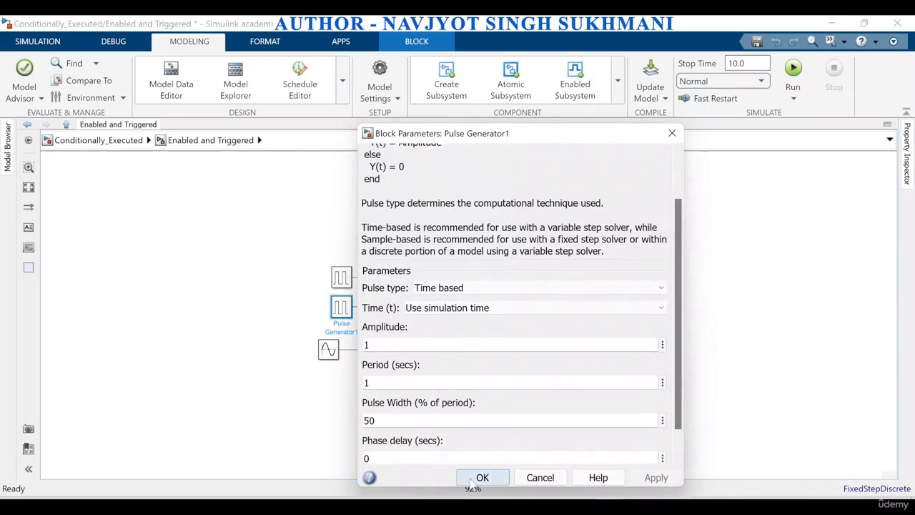
pyautogui.click(483, 477)
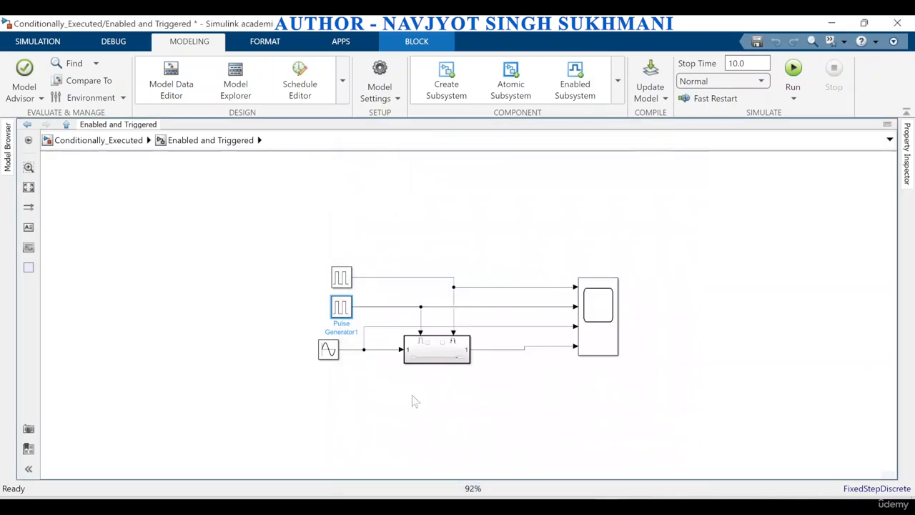
pyautogui.doubleClick(330, 357)
pyautogui.scroll(-2, 419, 398)
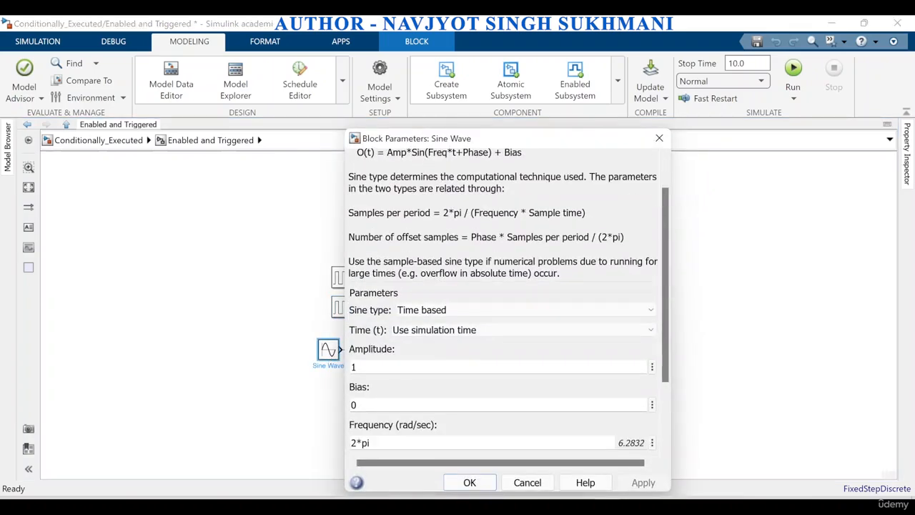
pyautogui.scroll(-3, 420, 407)
pyautogui.click(659, 138)
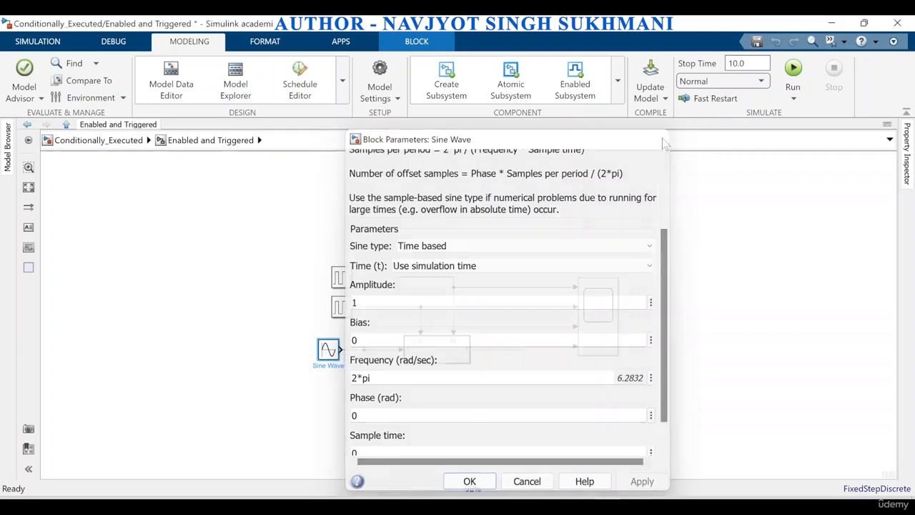
# Set the Trigger block's trigger type to rising inside the Enabled and Triggered Subsystem
pyautogui.click(443, 351)
pyautogui.doubleClick(443, 350)
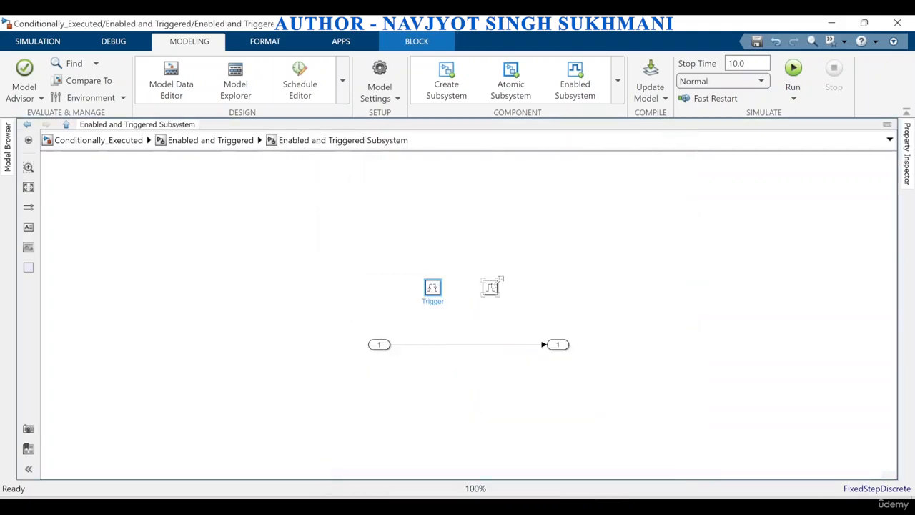
pyautogui.scroll(3, 496, 282)
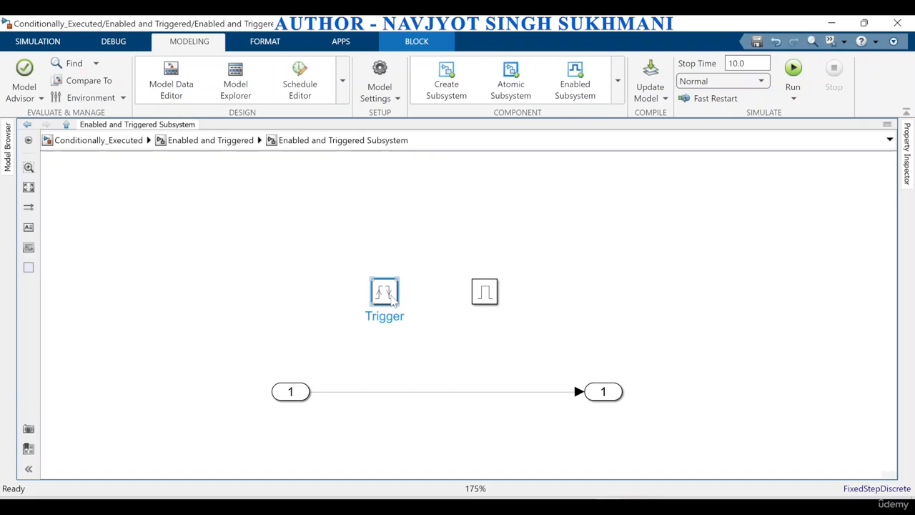
pyautogui.doubleClick(393, 299)
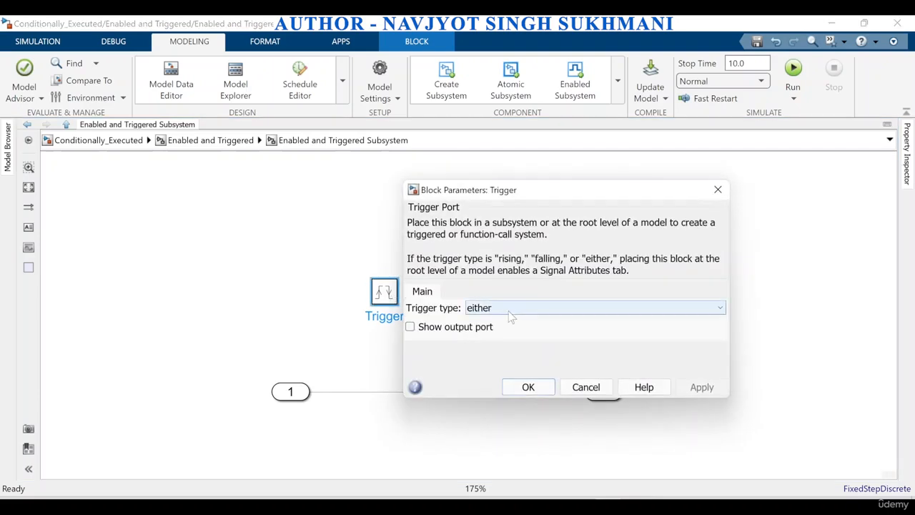
pyautogui.click(510, 312)
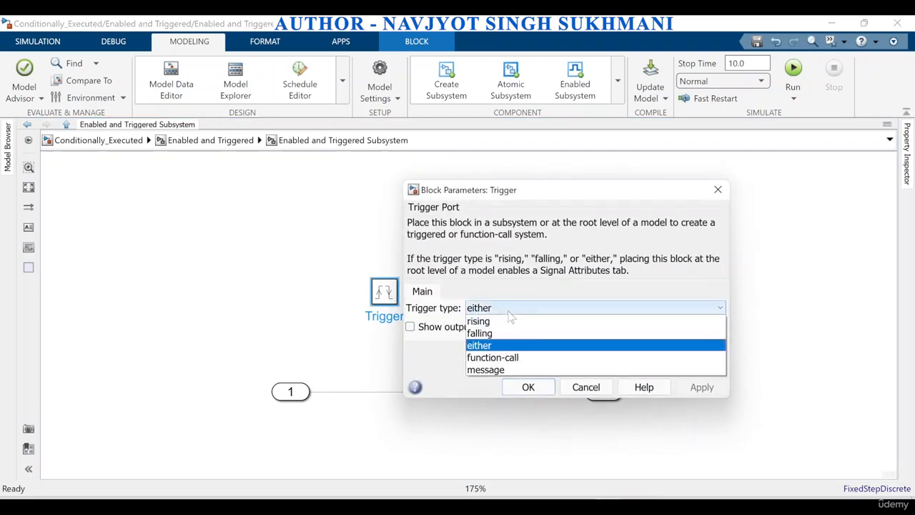
pyautogui.click(509, 321)
pyautogui.click(718, 391)
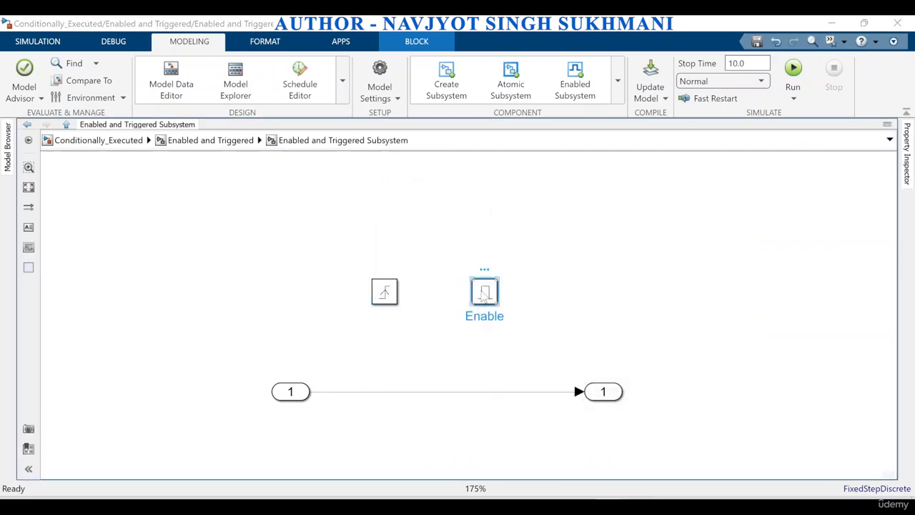
# Review the Enable block's parameters and return to the Enabled and Triggered level
pyautogui.doubleClick(485, 294)
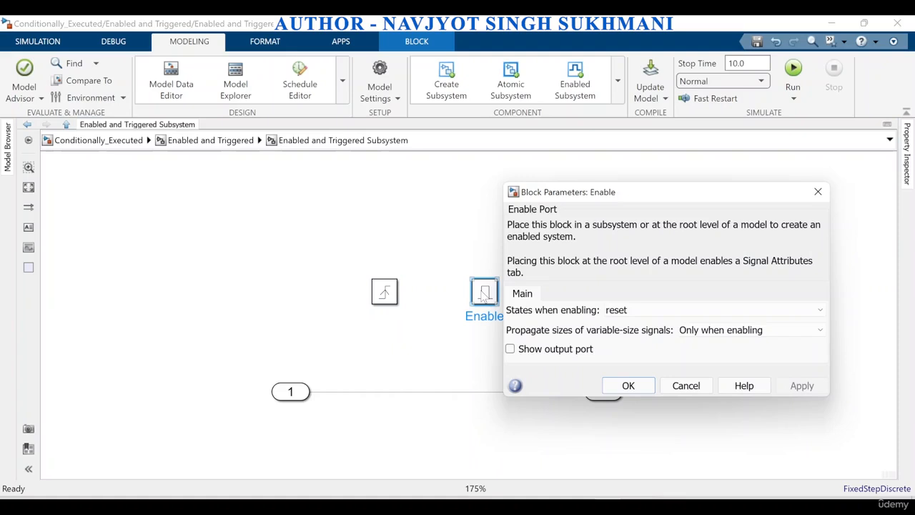
pyautogui.click(628, 386)
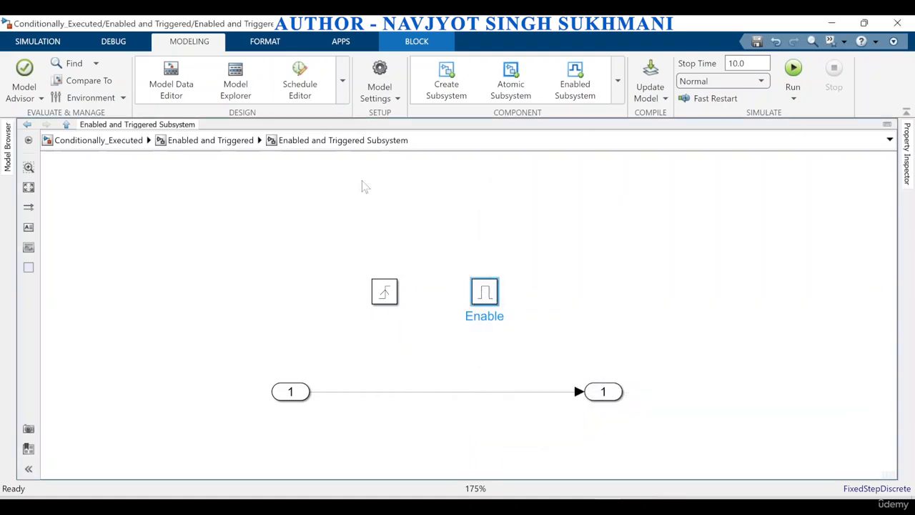
pyautogui.click(234, 146)
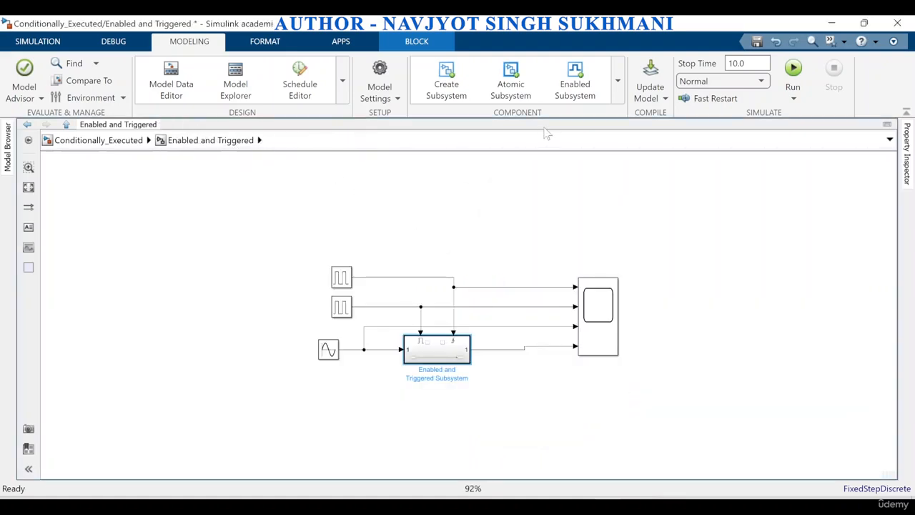
# Run the Enabled and Triggered simulation with the rising trigger and open its Scope plots
pyautogui.click(793, 68)
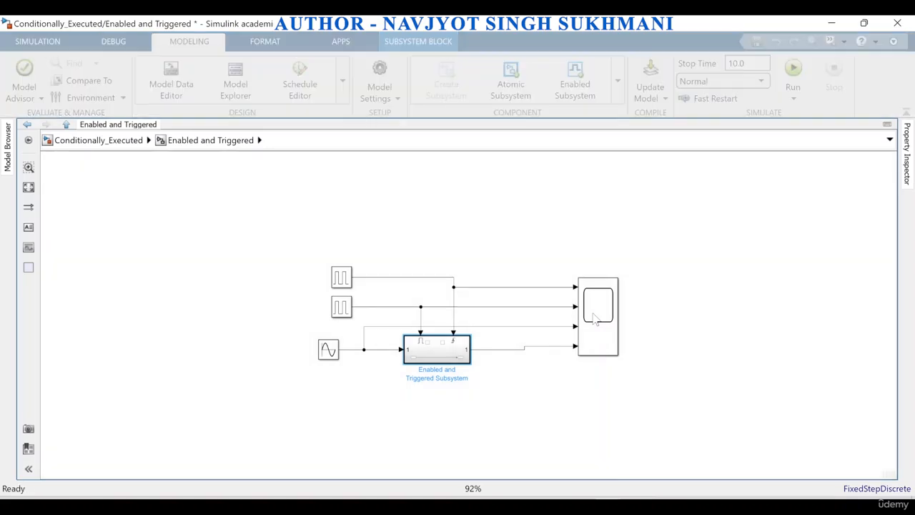
pyautogui.doubleClick(593, 319)
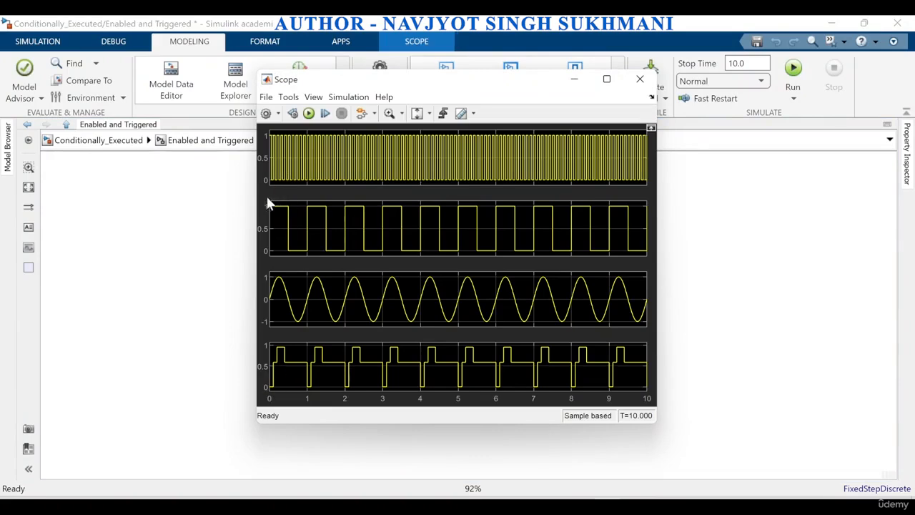
# Enlarge the Scope window to examine the rising-trigger plots and close it
pyautogui.click(606, 78)
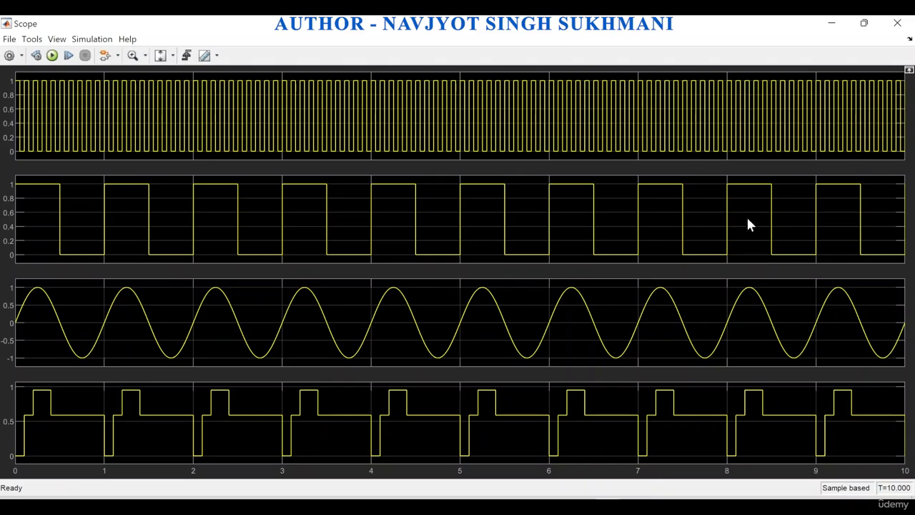
pyautogui.click(898, 23)
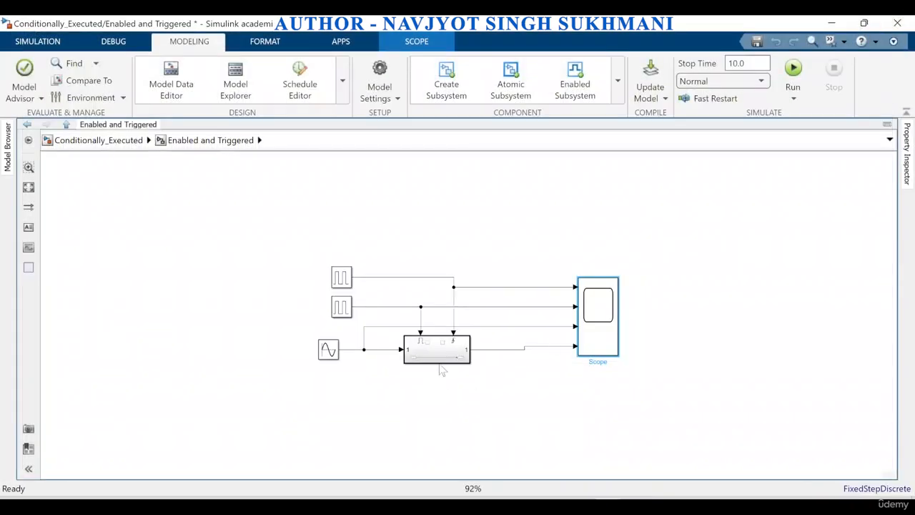
# Set the Trigger block's trigger type to falling inside the Enabled and Triggered Subsystem and return to the parent level
pyautogui.doubleClick(439, 357)
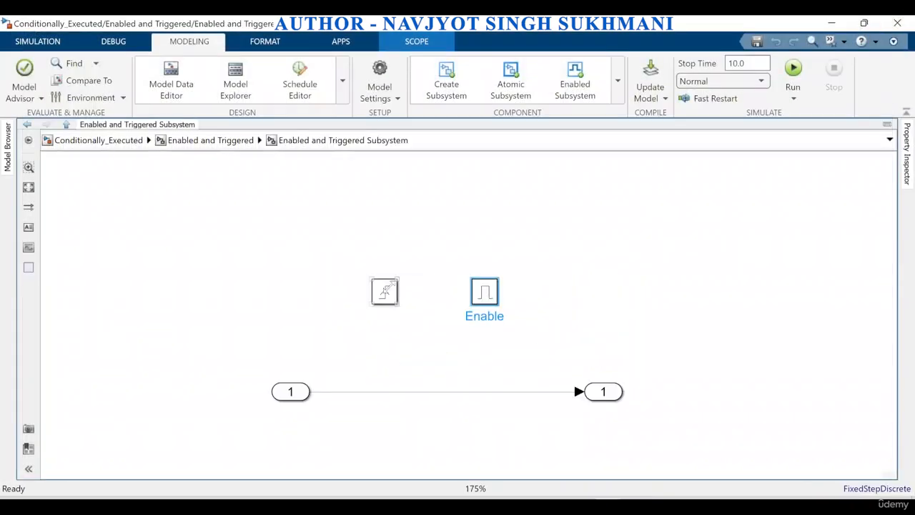
pyautogui.doubleClick(385, 291)
pyautogui.click(482, 307)
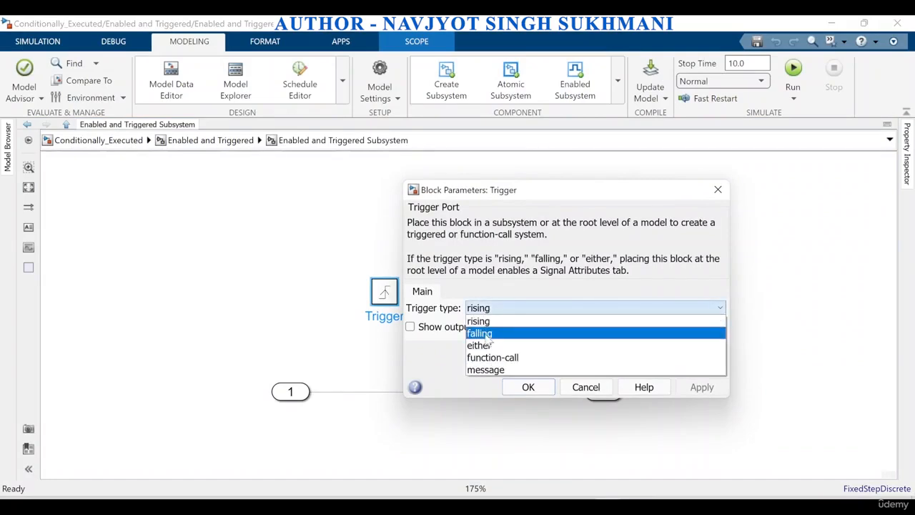
pyautogui.click(486, 335)
pyautogui.click(703, 388)
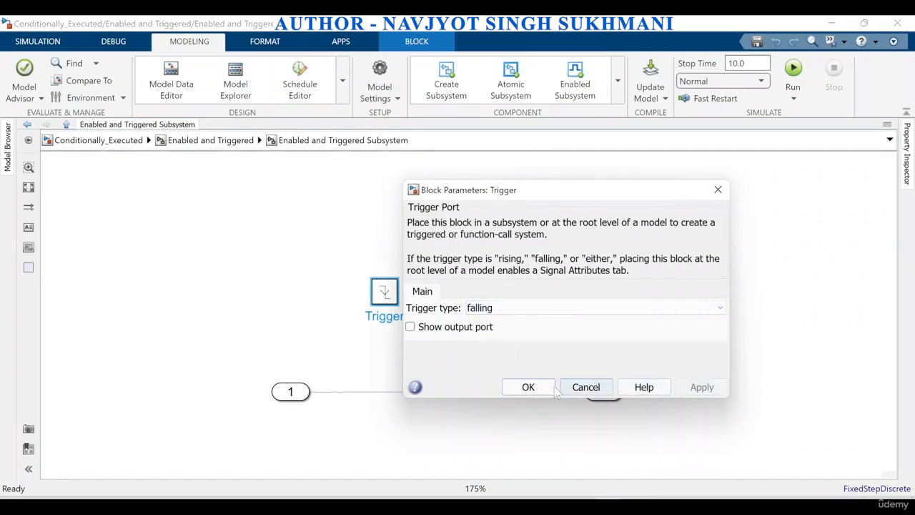
pyautogui.click(527, 386)
pyautogui.click(210, 140)
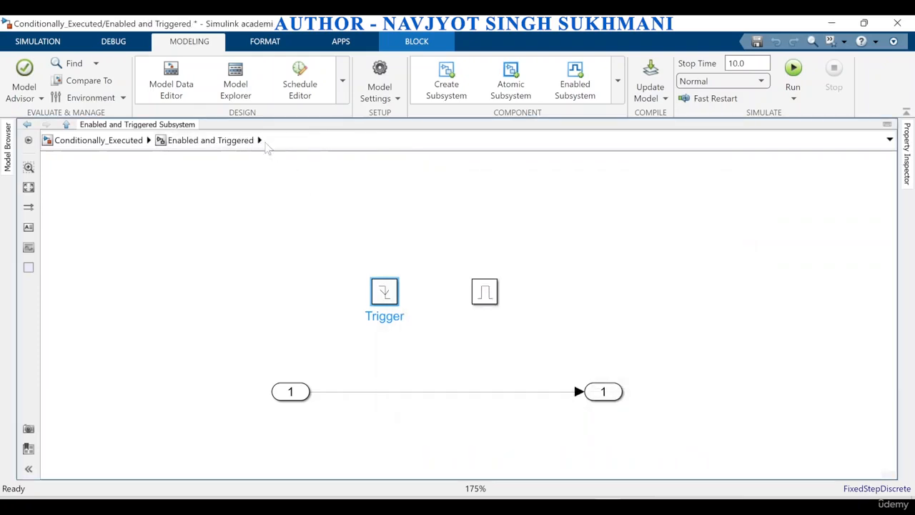
# Run the Enabled and Triggered simulation with the falling trigger, examine its Scope plots, and close the Scope
pyautogui.click(794, 70)
pyautogui.doubleClick(600, 327)
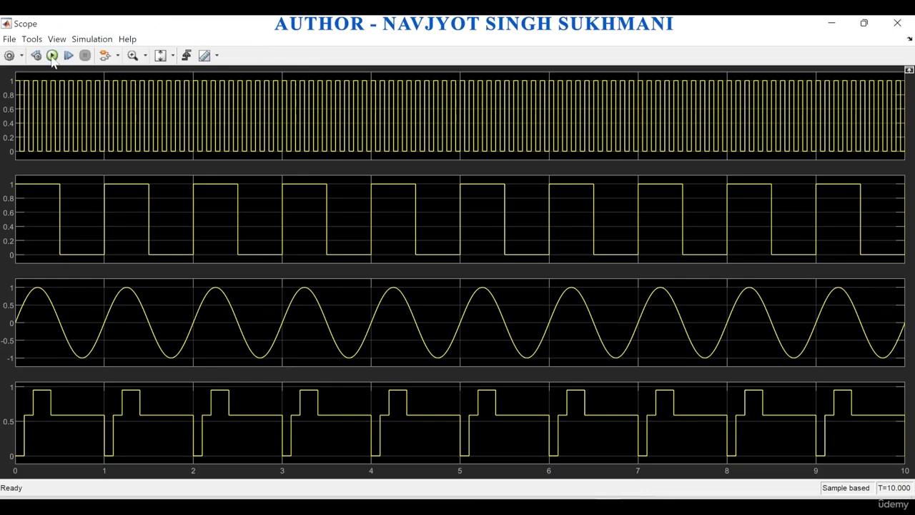
pyautogui.click(52, 56)
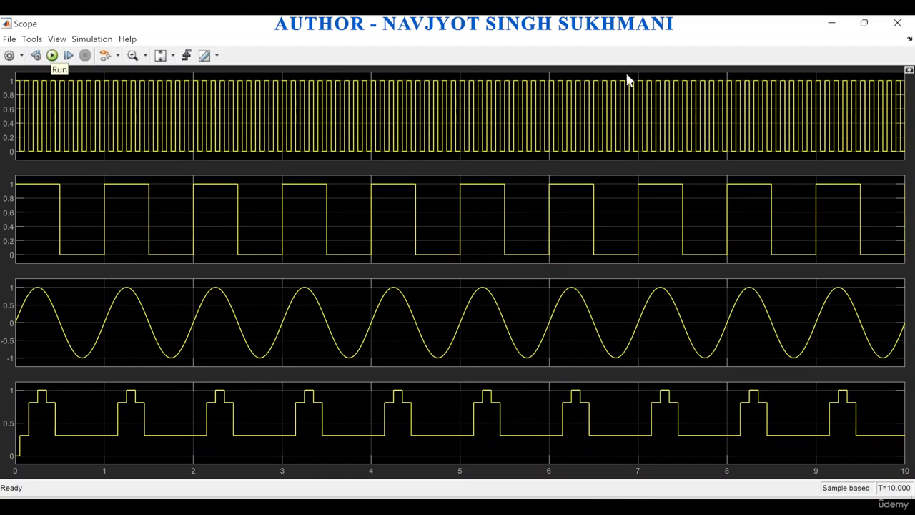
pyautogui.click(898, 24)
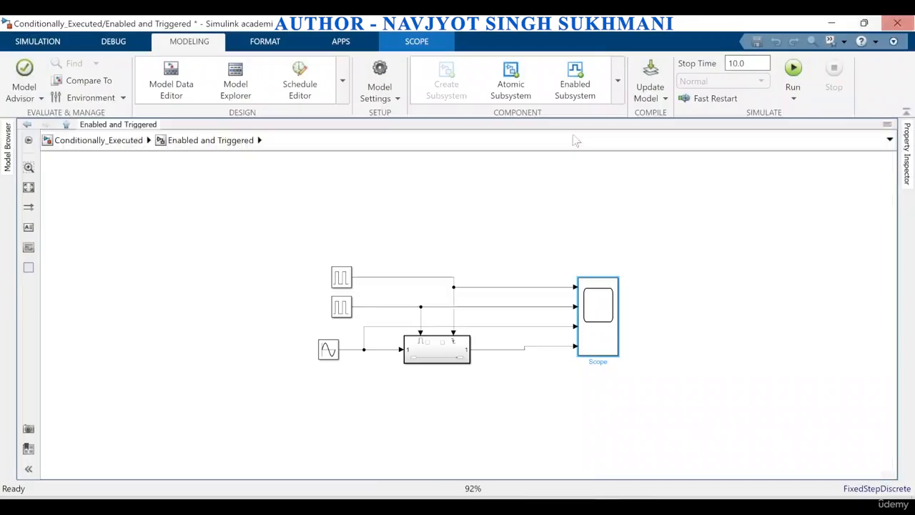
# Set the Trigger block's trigger type to either inside the Enabled and Triggered Subsystem and return to the parent level
pyautogui.click(456, 350)
pyautogui.doubleClick(455, 351)
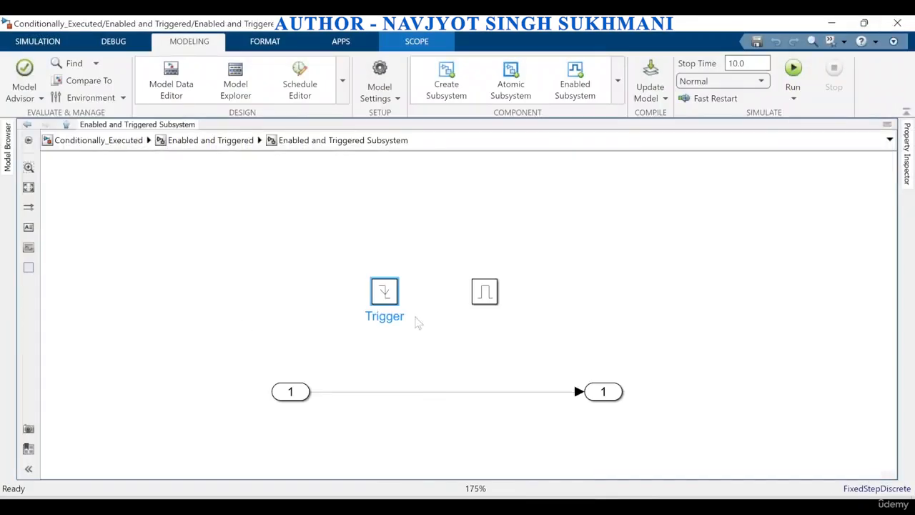
pyautogui.doubleClick(384, 292)
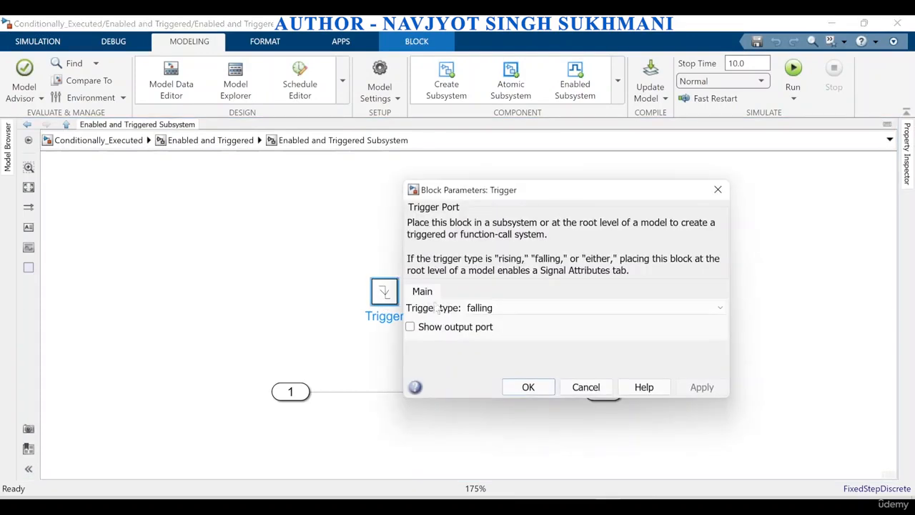
pyautogui.click(487, 308)
pyautogui.click(487, 346)
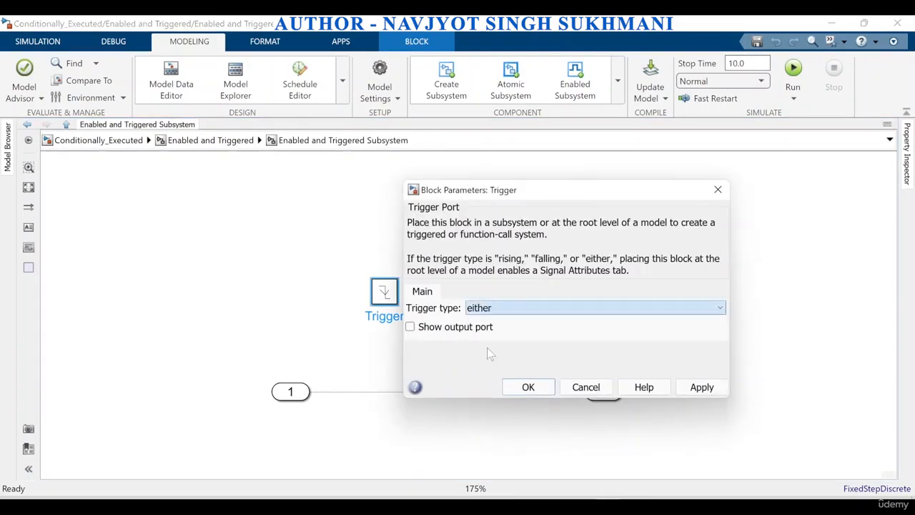
pyautogui.click(685, 390)
pyautogui.click(519, 389)
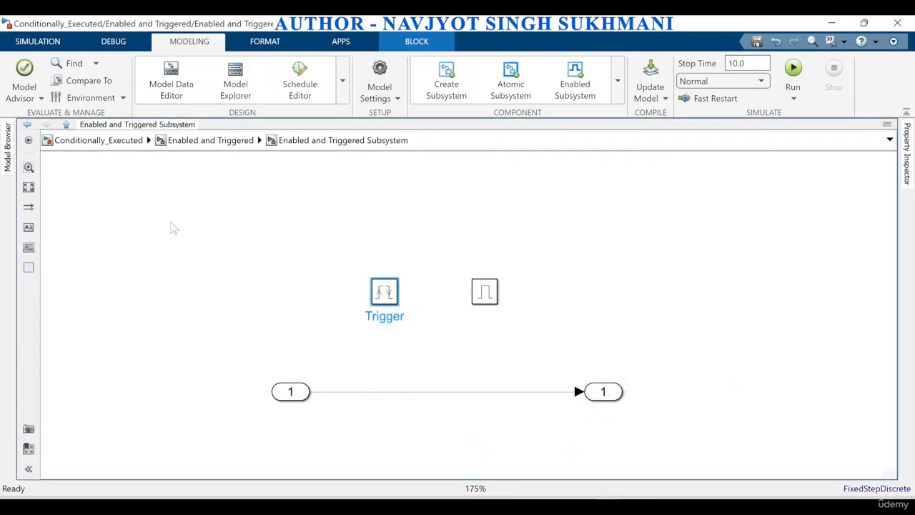
pyautogui.click(243, 141)
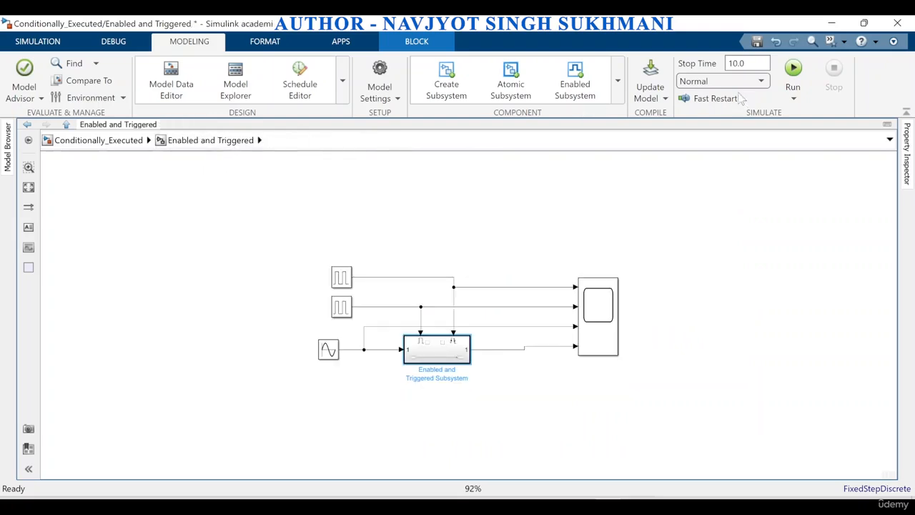
# Run the Enabled and Triggered simulation with the either trigger, examine its Scope plots, and close the Scope
pyautogui.click(795, 77)
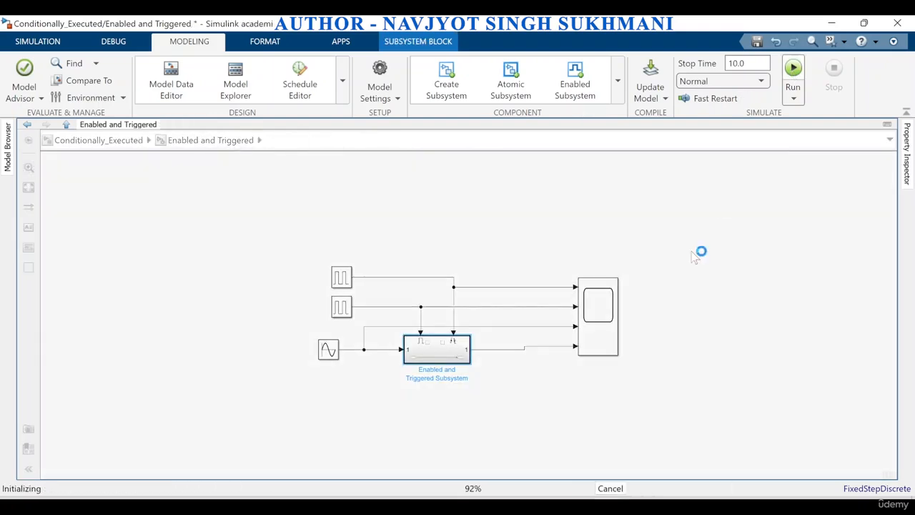
pyautogui.doubleClick(612, 336)
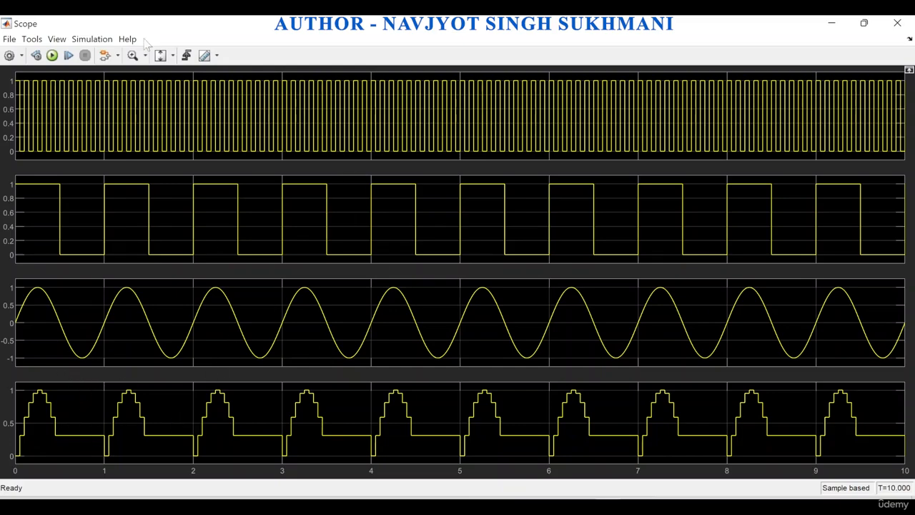
pyautogui.click(908, 23)
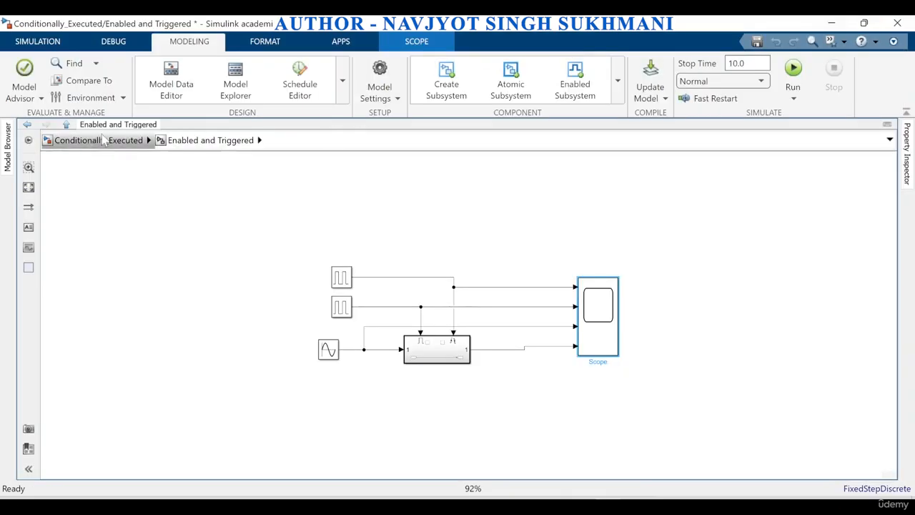
# Open the Trigger example from the Conditionally_Executed level and examine its Scope plots for comparison
pyautogui.click(93, 140)
pyautogui.click(757, 233)
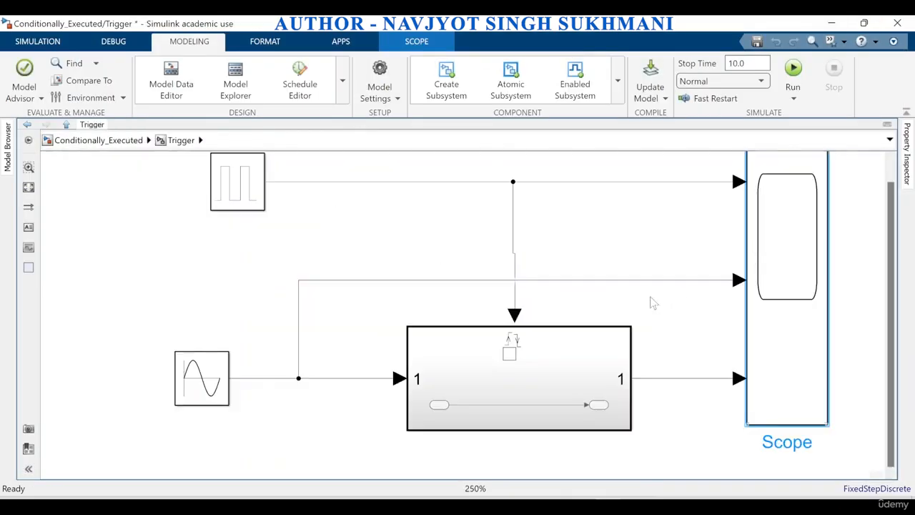
pyautogui.doubleClick(775, 329)
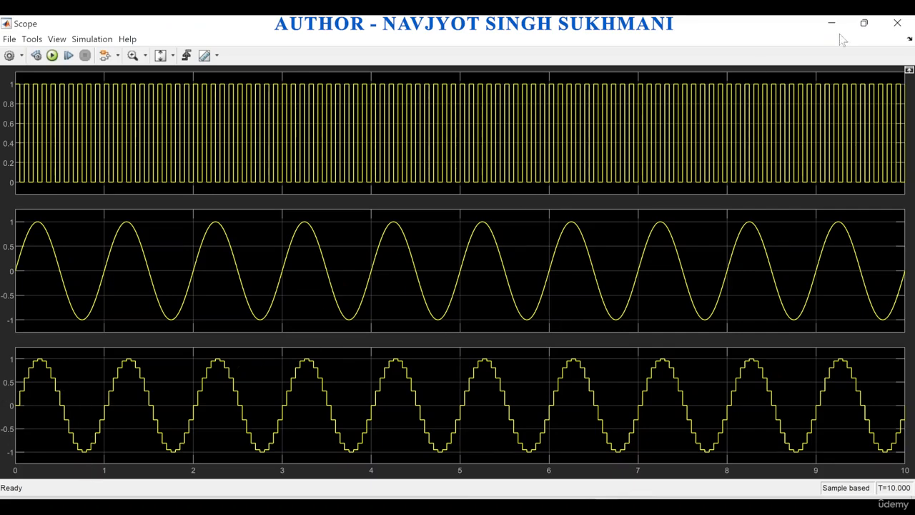
pyautogui.click(897, 24)
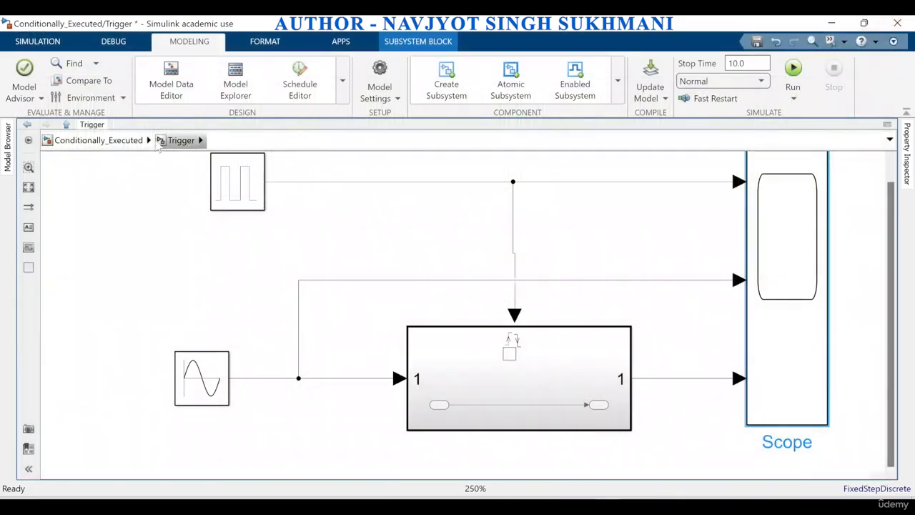
# Reopen the Enabled and Triggered example and compare its Scope plots with those of the Trigger example
pyautogui.click(131, 143)
pyautogui.doubleClick(617, 411)
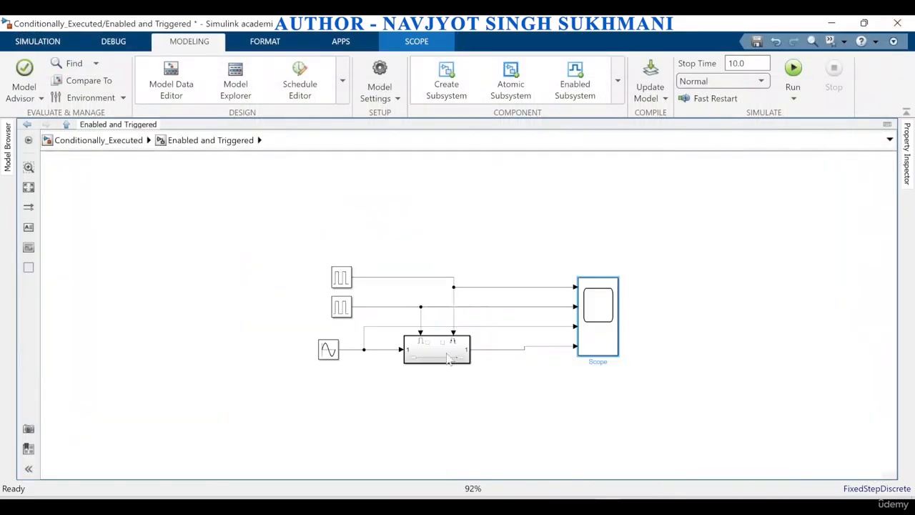
pyautogui.doubleClick(587, 334)
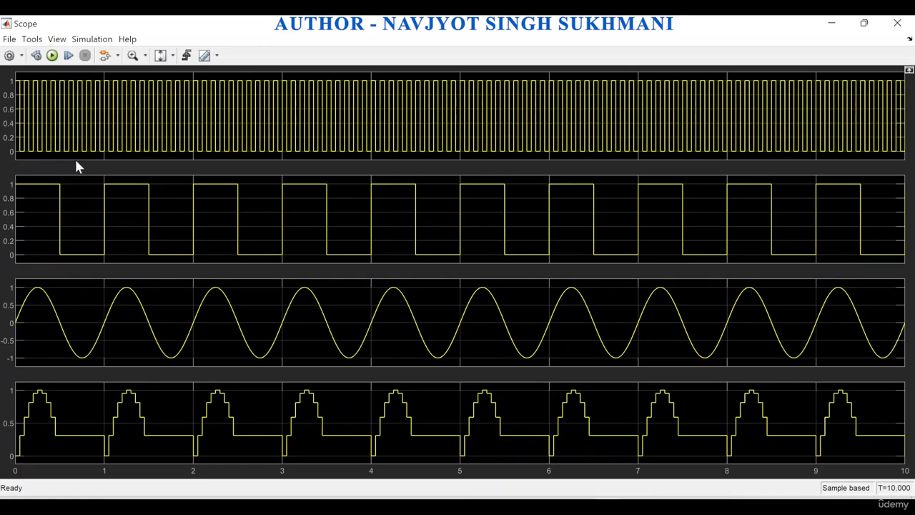
pyautogui.click(898, 23)
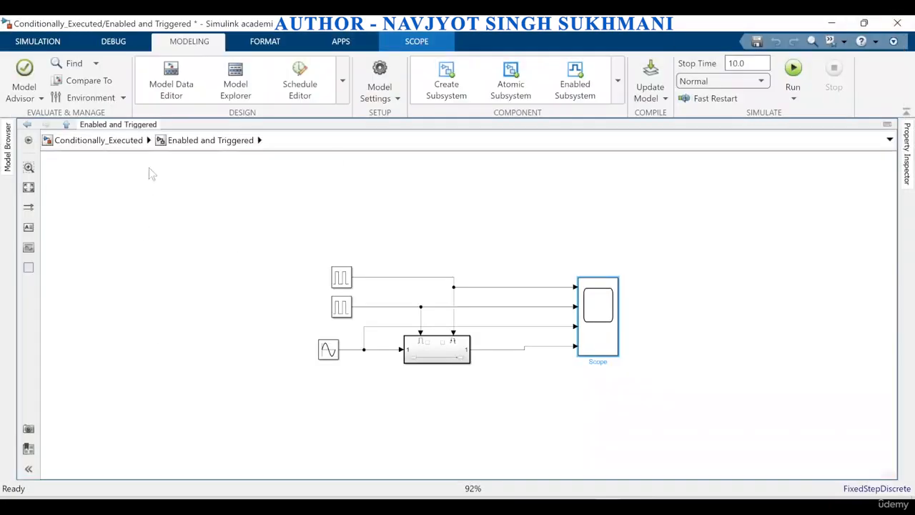
# Return to the Conditionally_Executed overview, review the Function-Call Subsystems description, and open the Function_call example
pyautogui.click(104, 141)
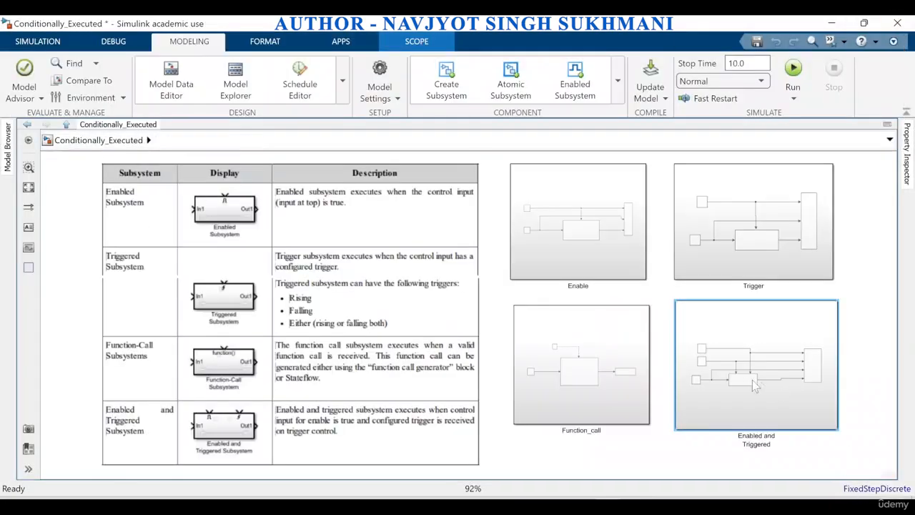
pyautogui.click(372, 379)
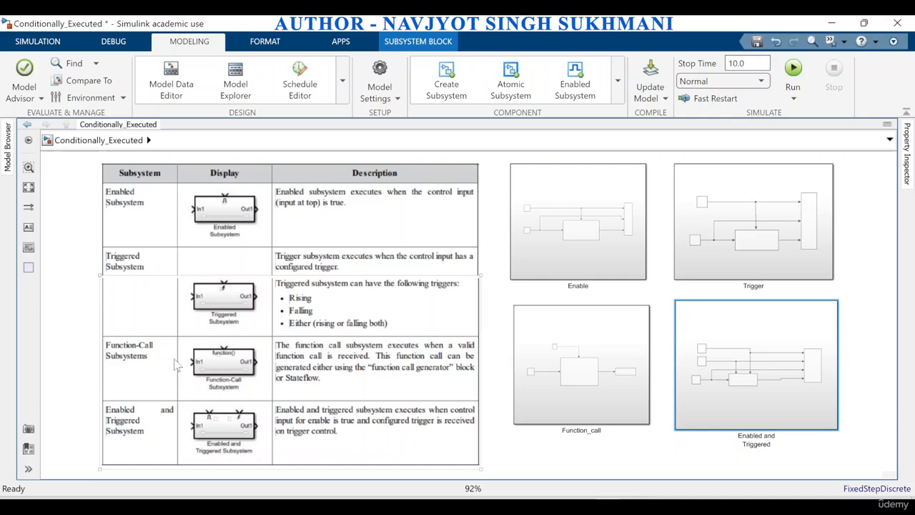
pyautogui.click(620, 315)
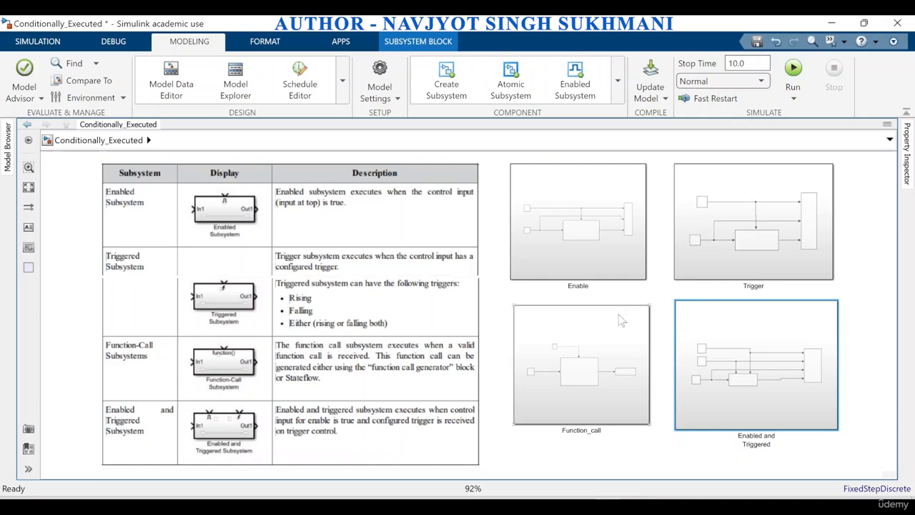
pyautogui.doubleClick(604, 381)
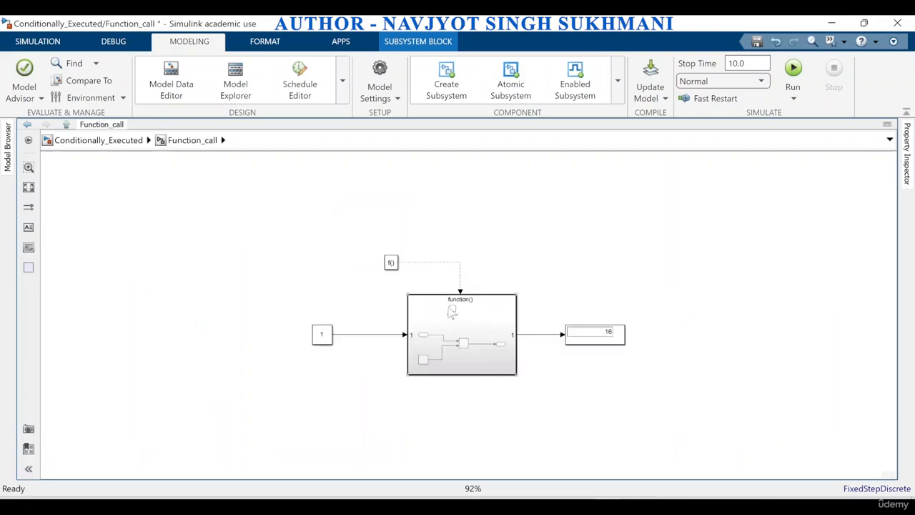
pyautogui.scroll(5, 452, 311)
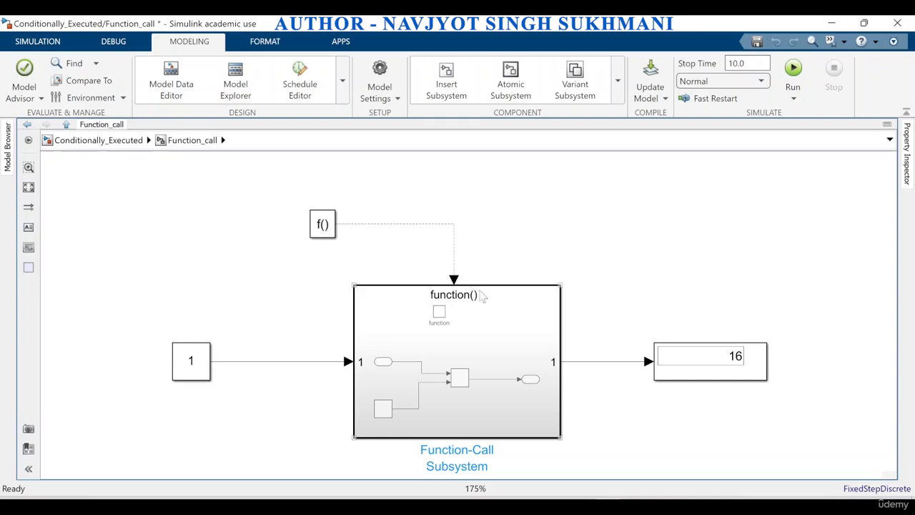
# Examine the Function-Call Subsystem and the Function-Call Generator block that drives it
pyautogui.click(426, 234)
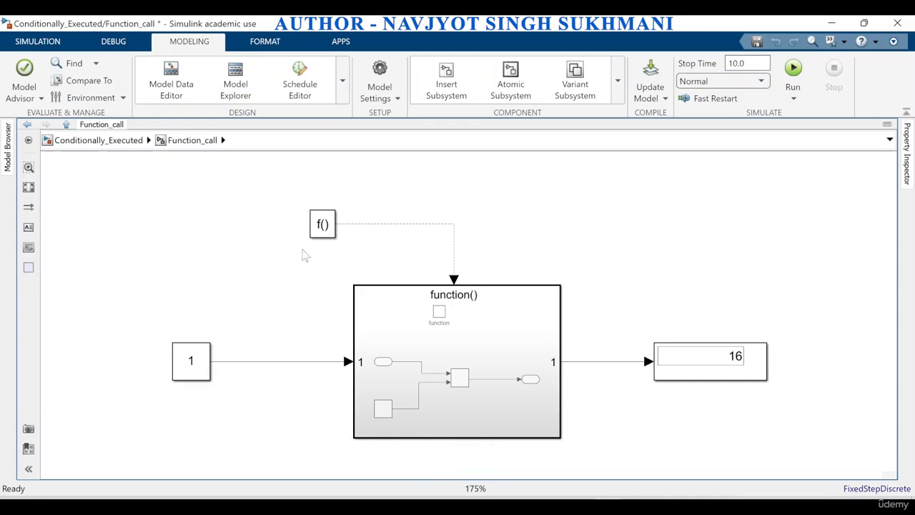
pyautogui.click(470, 314)
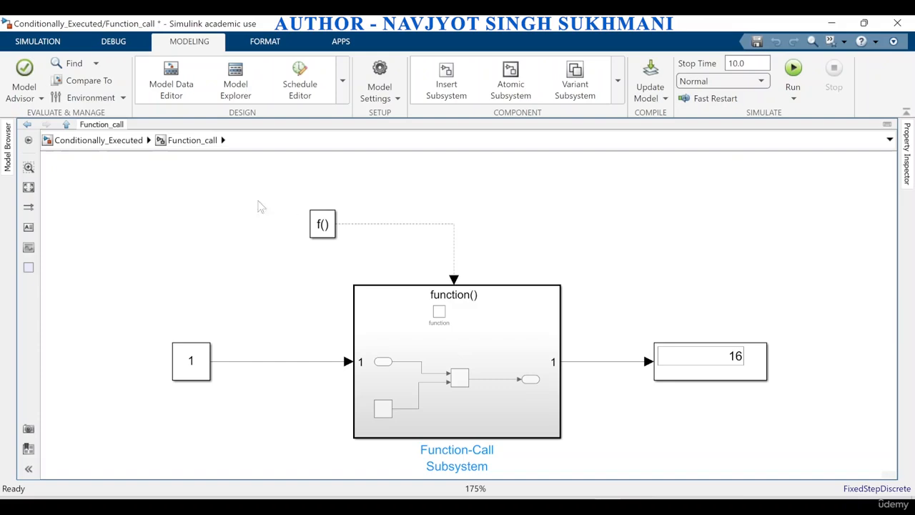
pyautogui.click(209, 192)
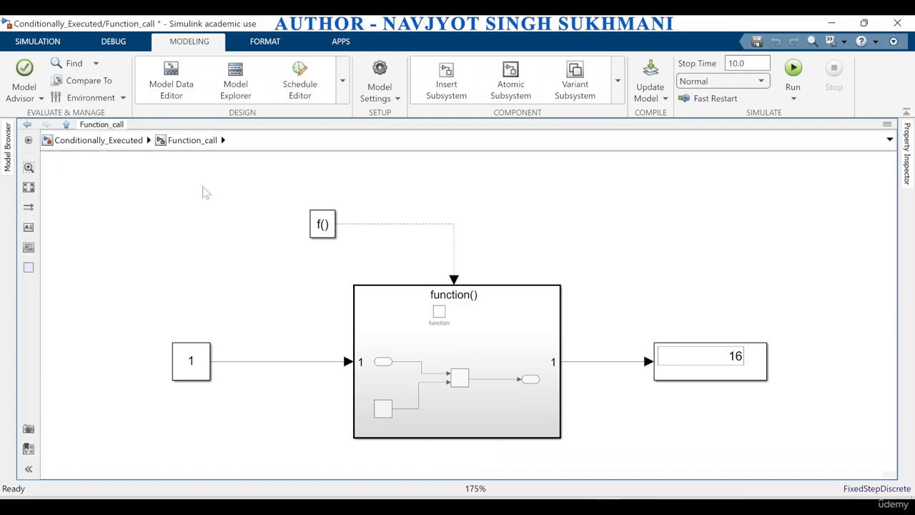
pyautogui.click(320, 226)
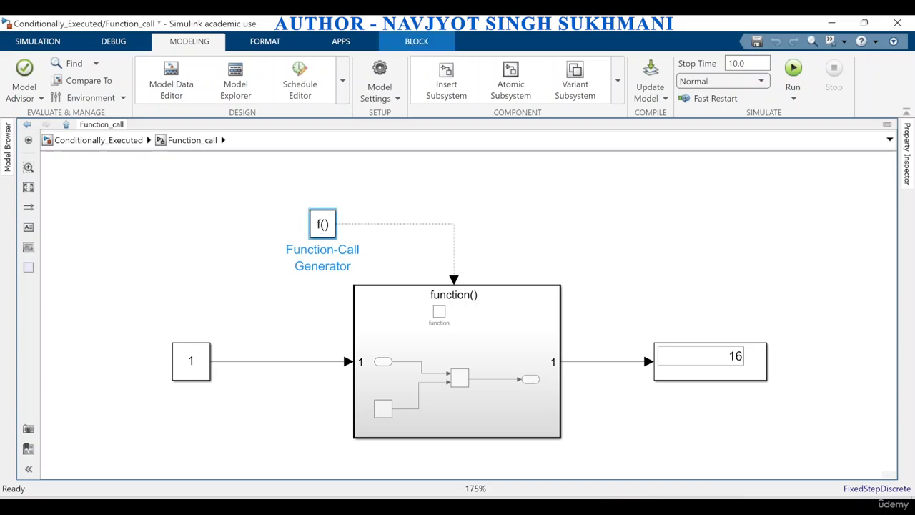
# Switch to the conditinally_blocks model, hide the Library Browser, read the Function-Call Generator description, and return to the Function_call example
pyautogui.click(481, 507)
pyautogui.click(715, 443)
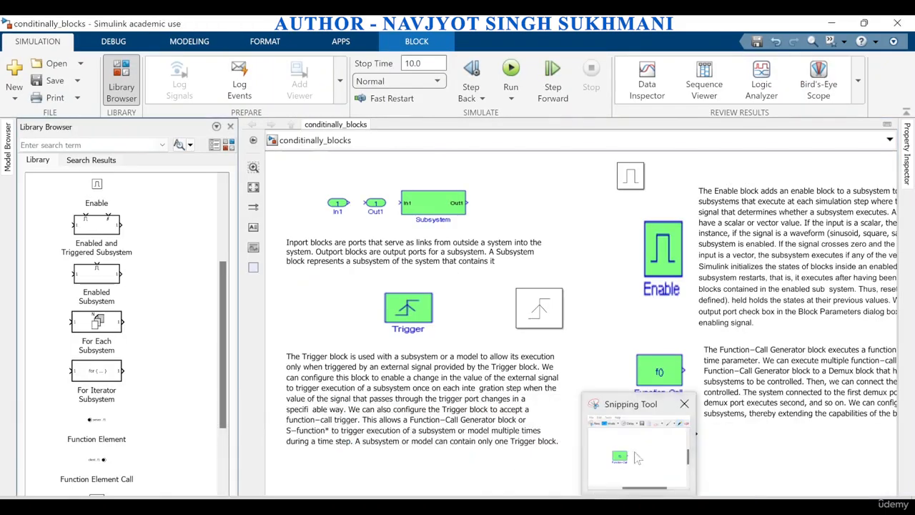
pyautogui.click(230, 127)
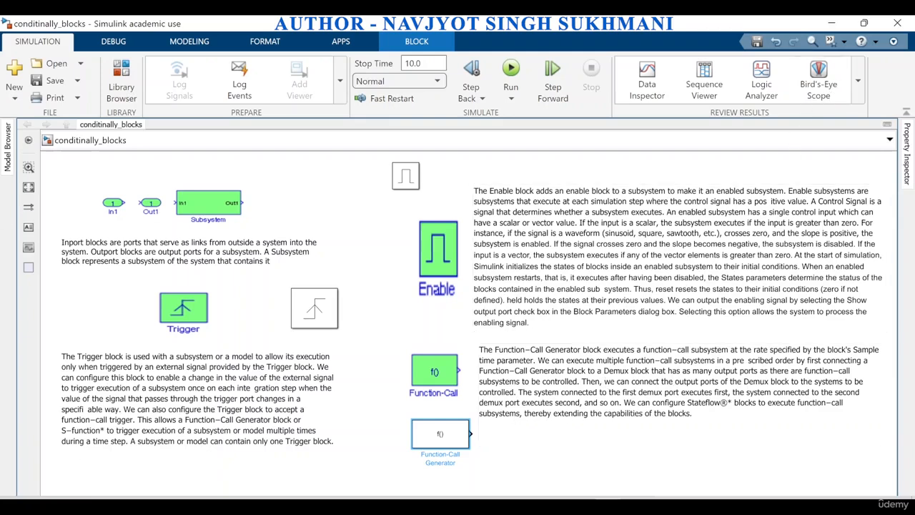
pyautogui.click(832, 23)
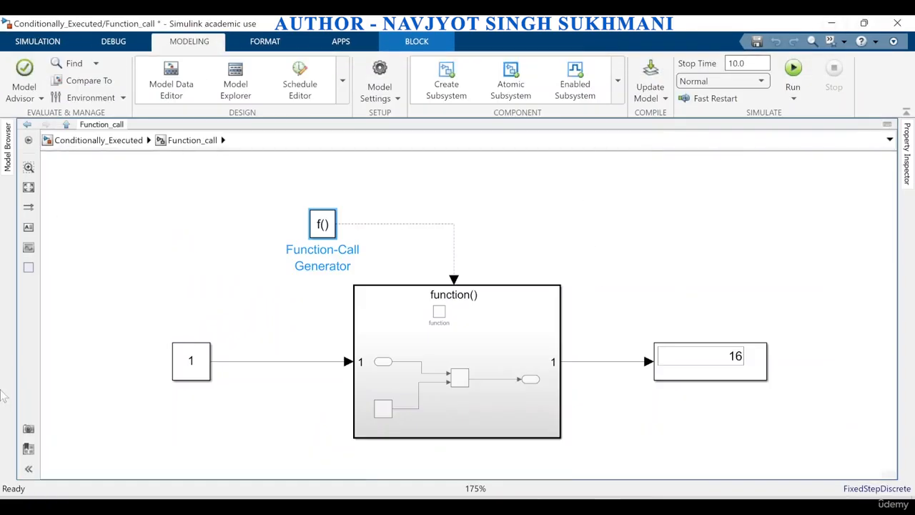
# Look inside the Function-Call Subsystem and review the Function-Call Generator's sample time and iteration parameters
pyautogui.doubleClick(449, 390)
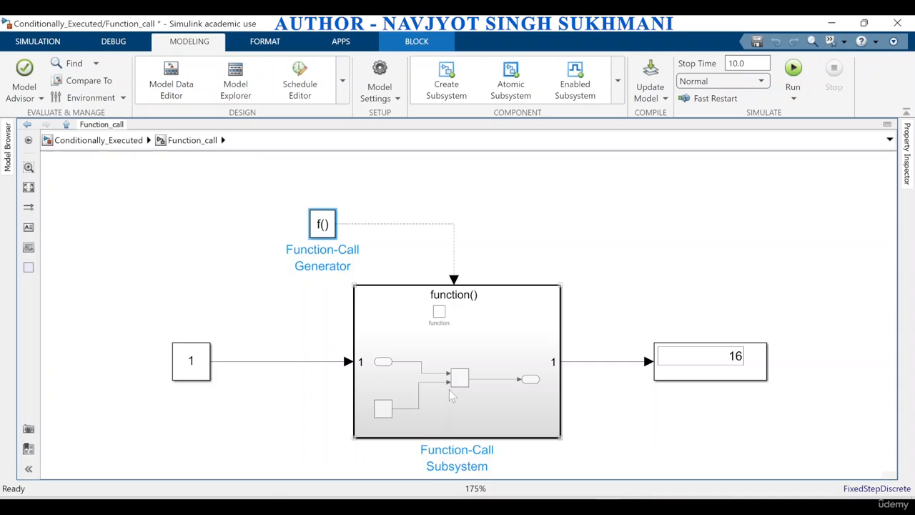
pyautogui.click(190, 141)
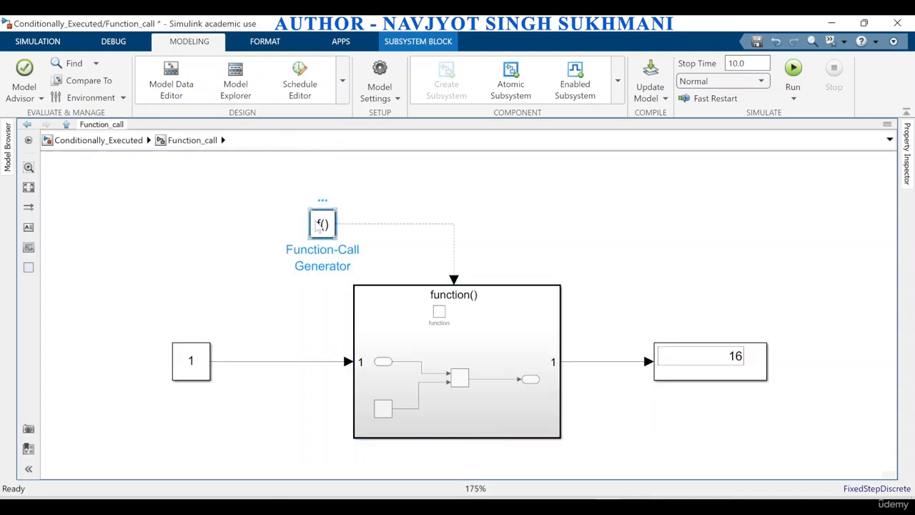
pyautogui.doubleClick(315, 226)
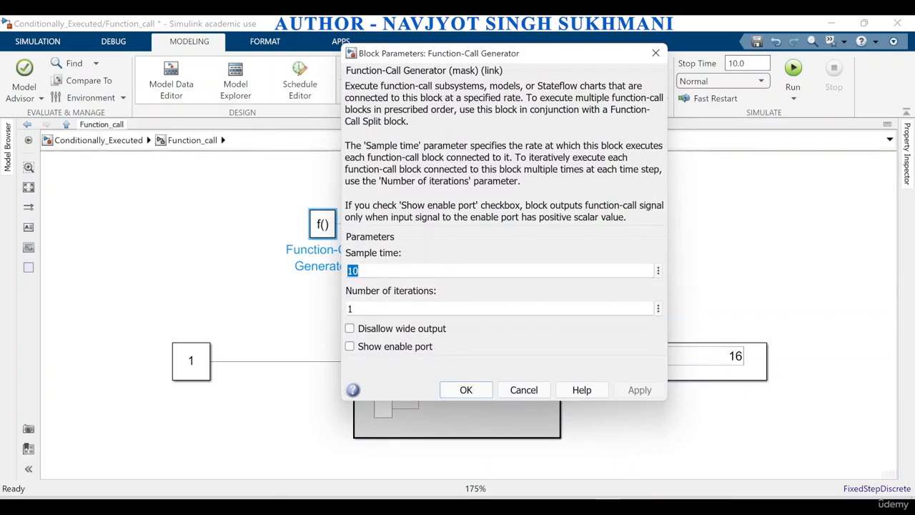
pyautogui.click(468, 395)
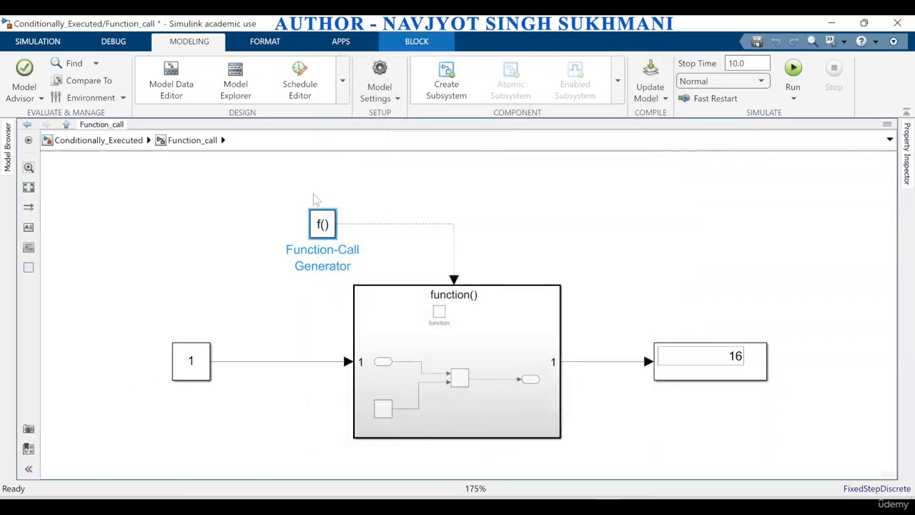
pyautogui.doubleClick(322, 224)
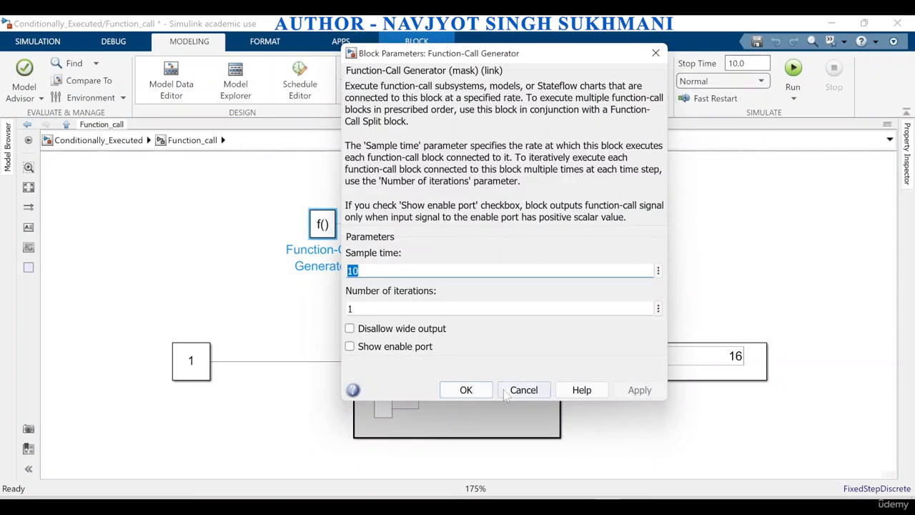
pyautogui.click(466, 390)
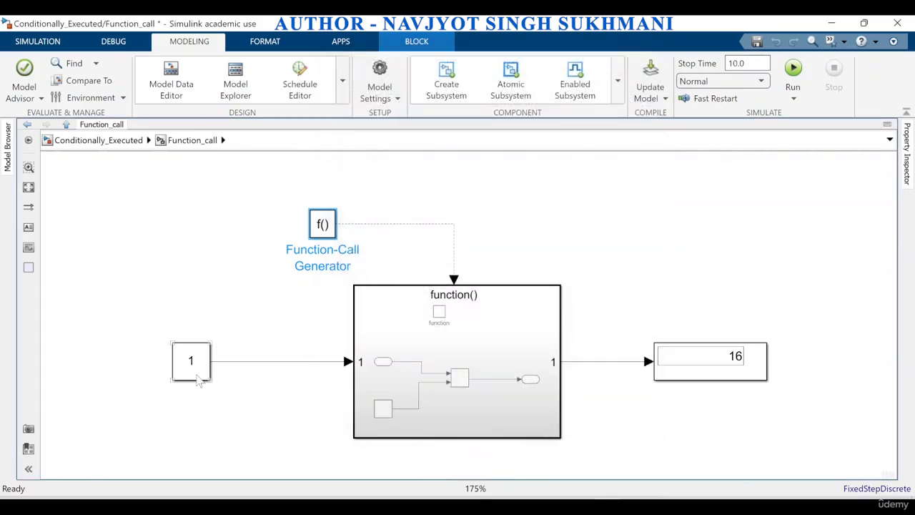
# Set the Function-Call Generator's sample time to 50 and run the simulation
pyautogui.doubleClick(323, 224)
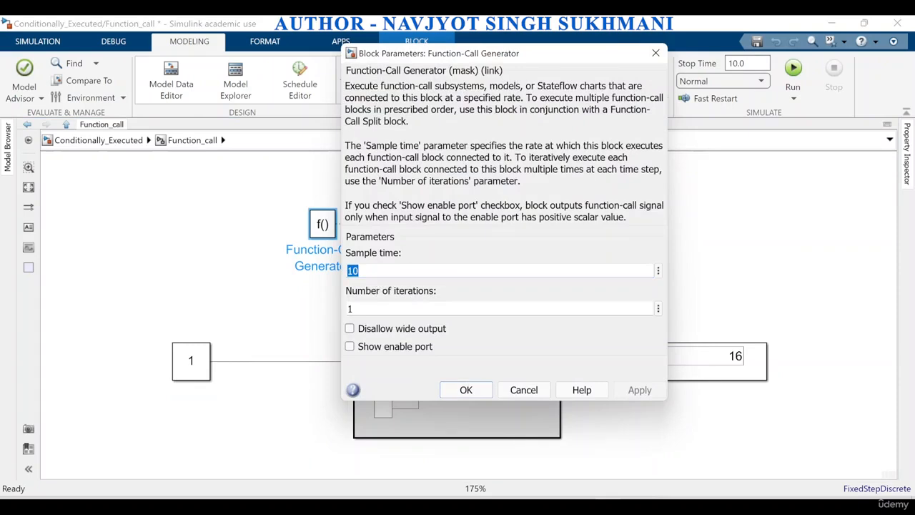
pyautogui.write('50')
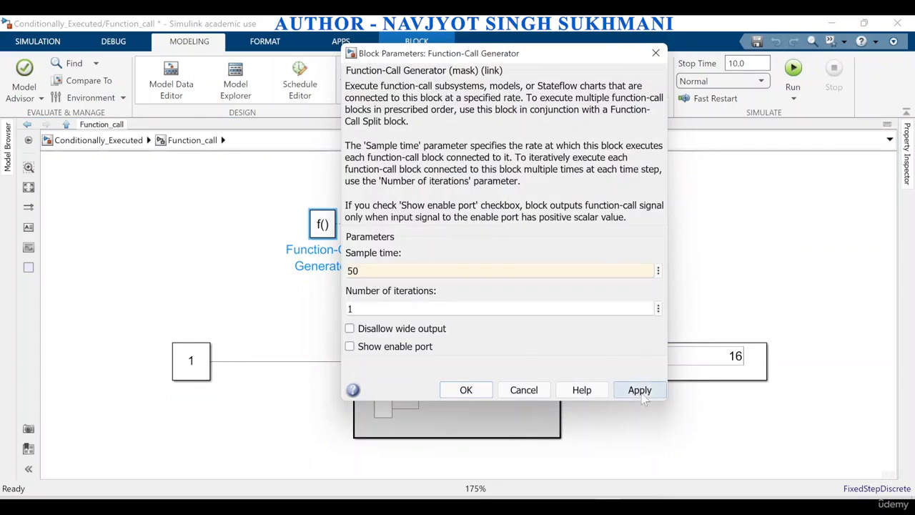
pyautogui.click(642, 395)
pyautogui.click(466, 390)
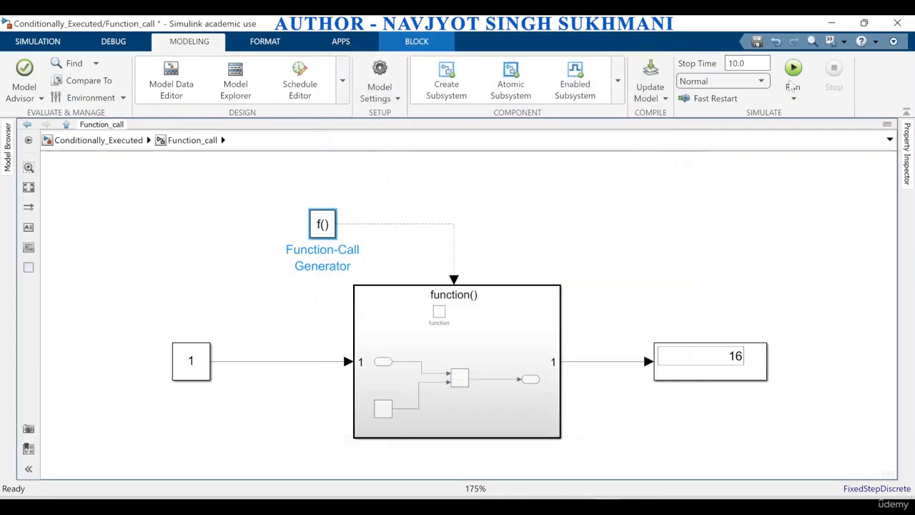
pyautogui.click(792, 84)
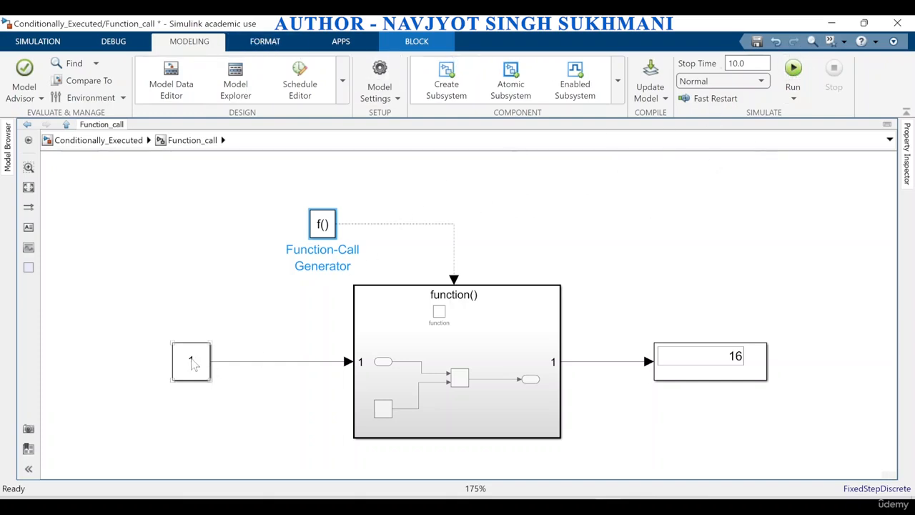
# Inspect how the Function-Call Subsystem adds its input to the internal constant, and return to the Function_call level
pyautogui.doubleClick(453, 372)
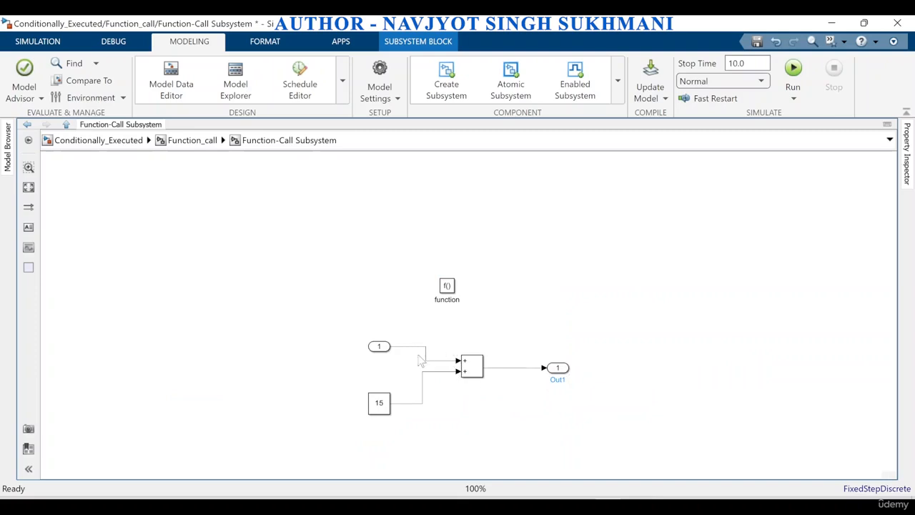
pyautogui.click(204, 142)
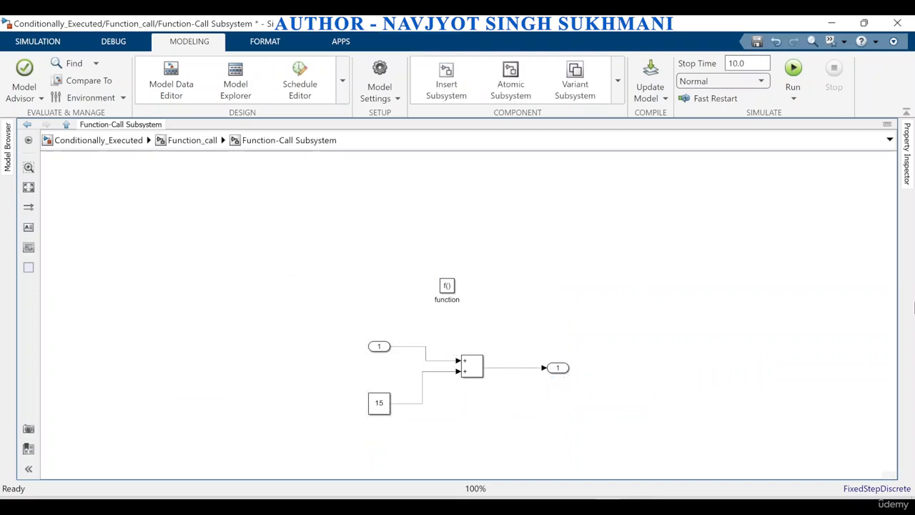
pyautogui.click(204, 140)
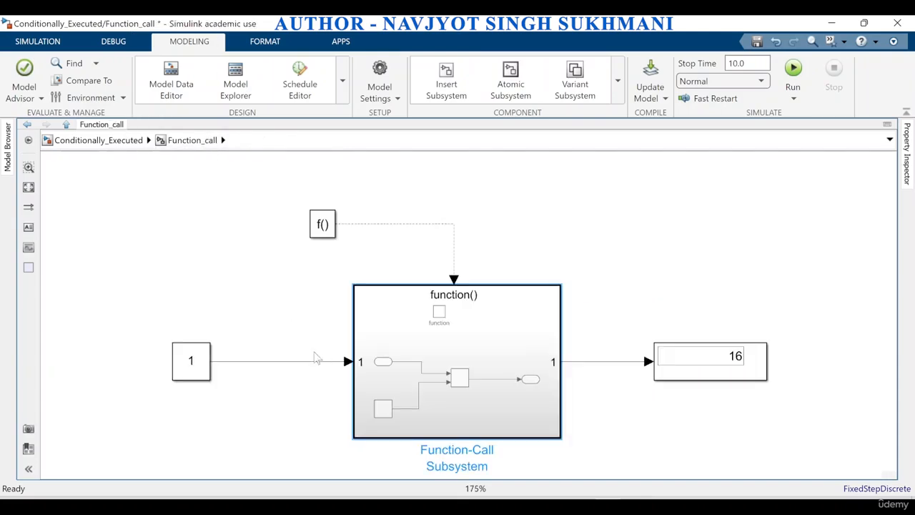
# Set the value of the Constant block feeding the Function-Call Subsystem to 5 and run the simulation
pyautogui.click(183, 367)
pyautogui.doubleClick(190, 366)
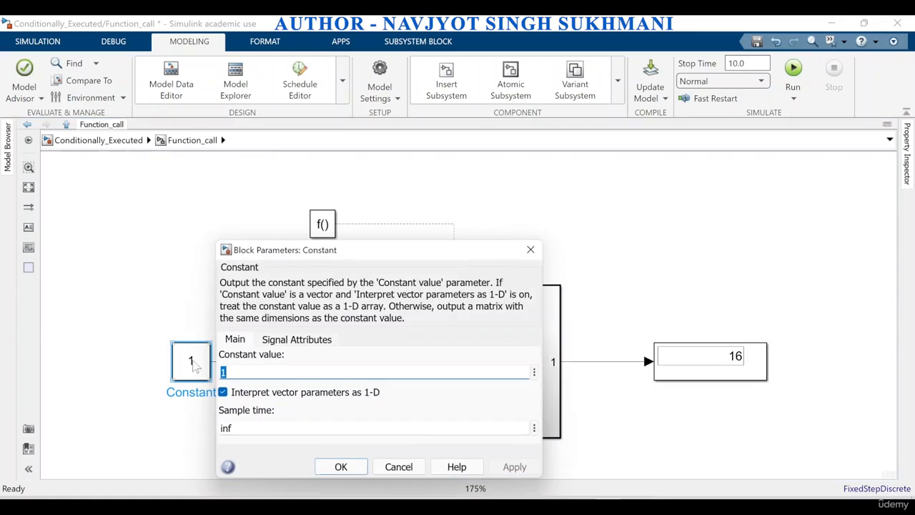
pyautogui.write('5')
pyautogui.click(514, 466)
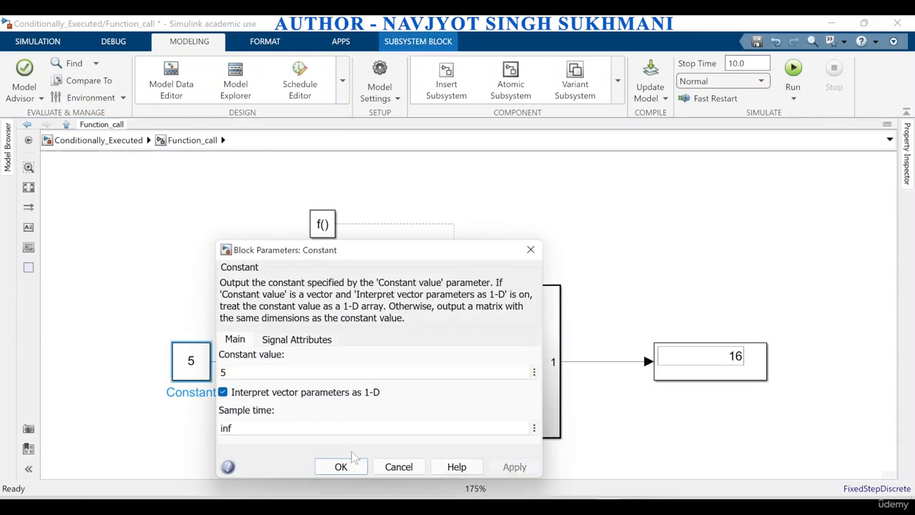
pyautogui.click(340, 467)
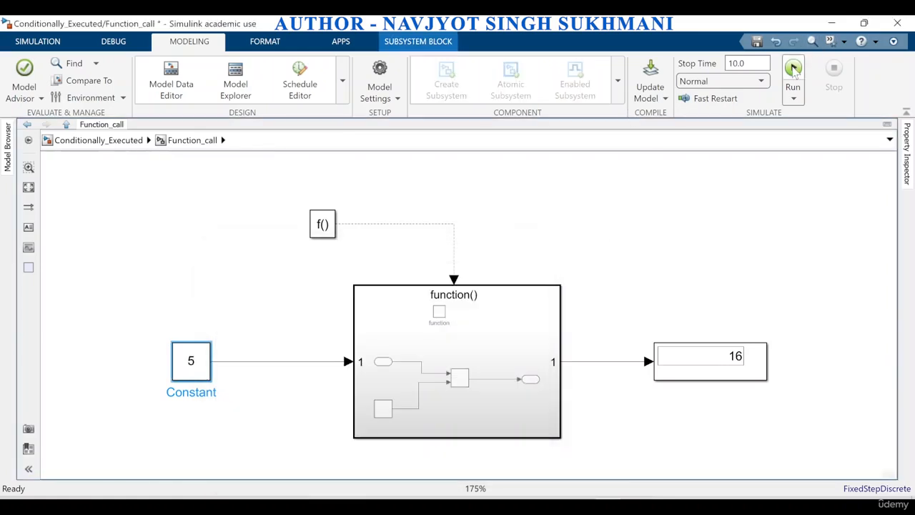
pyautogui.click(781, 85)
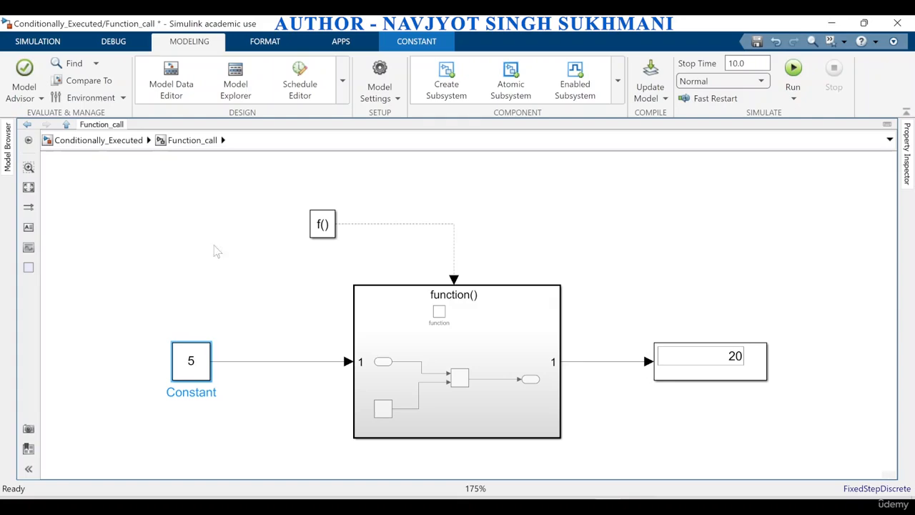
# Set the Function-Call Generator's sample time to 0.01, rerun the simulation, and check the Display block
pyautogui.doubleClick(316, 233)
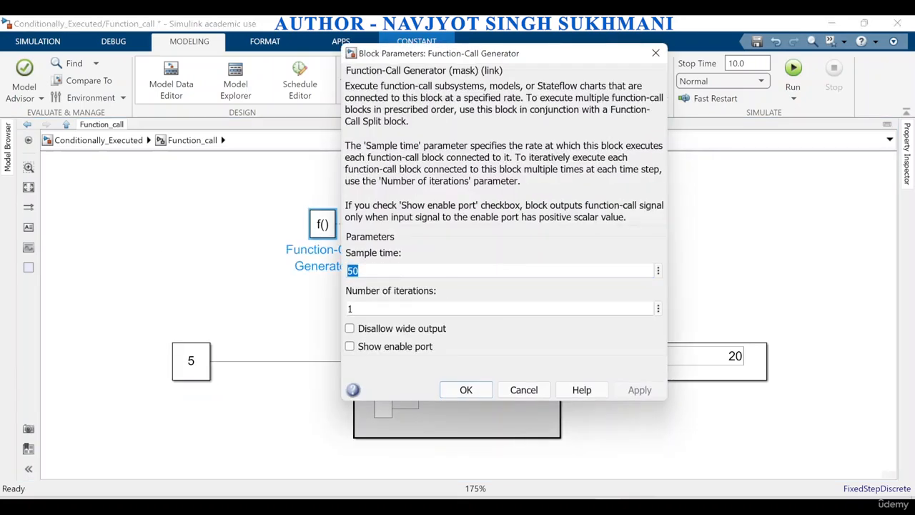
pyautogui.write('0.01')
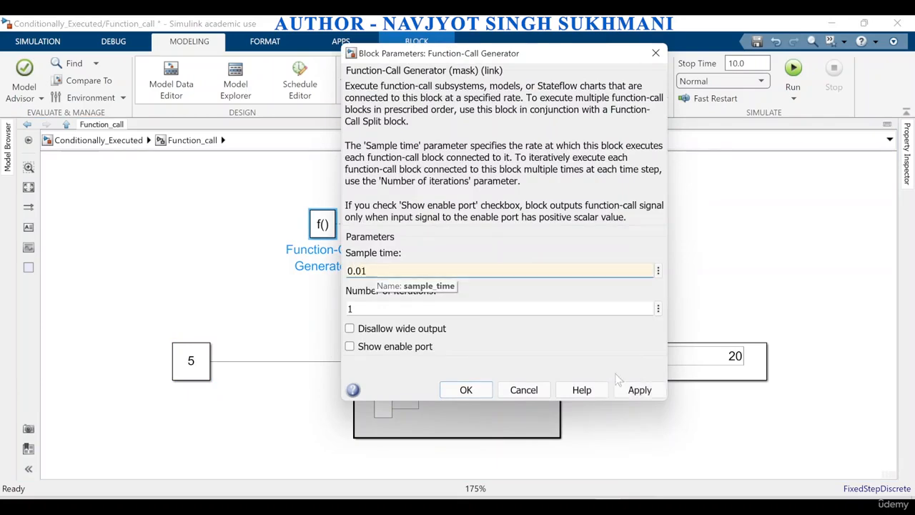
pyautogui.click(640, 389)
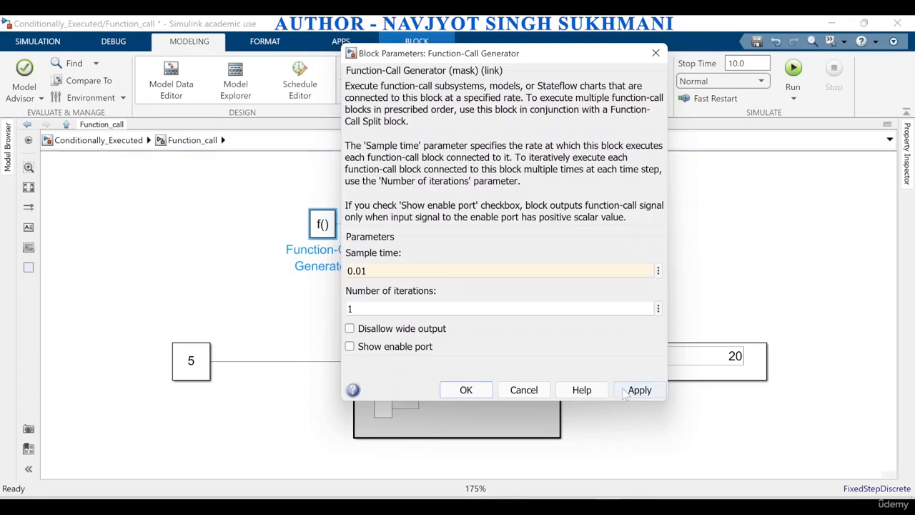
pyautogui.click(465, 390)
pyautogui.click(793, 71)
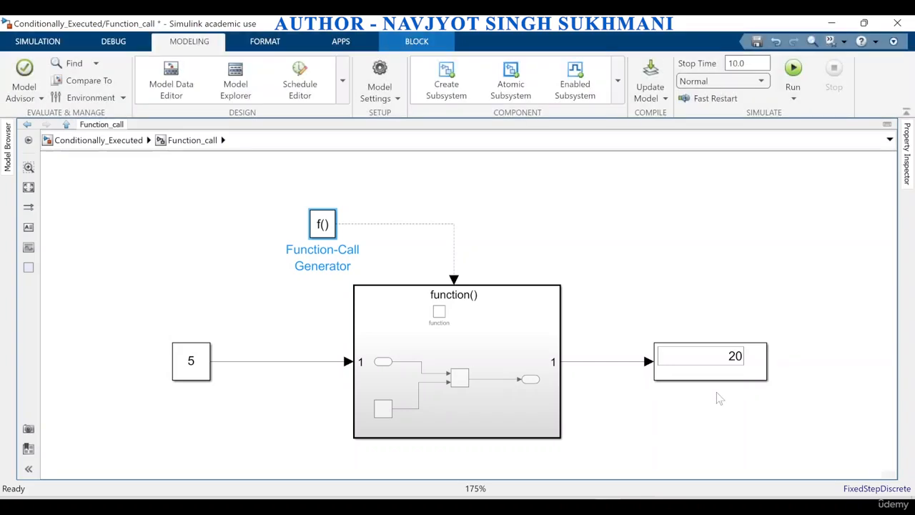
pyautogui.click(677, 363)
# Return to the Conditionally_Executed overview and revisit the Enable and Trigger examples to compare their control ports, ending on the Function_call block
pyautogui.click(99, 141)
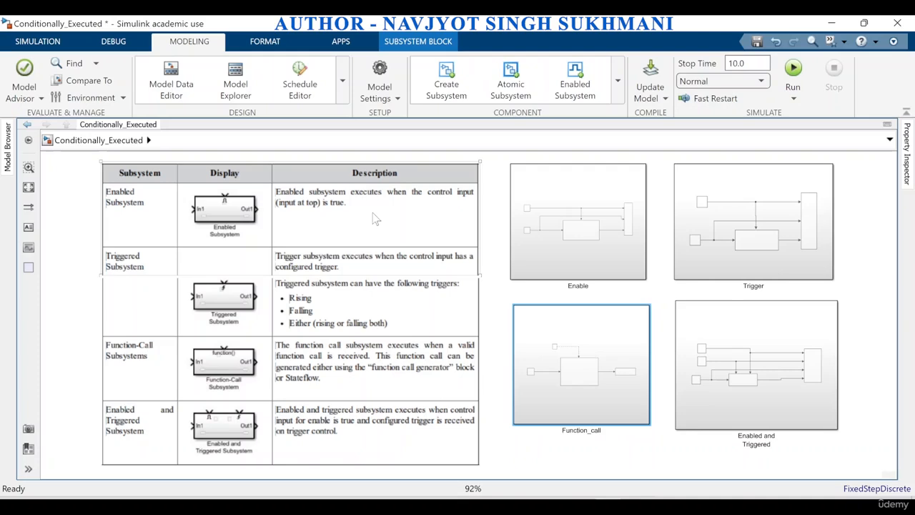
pyautogui.doubleClick(592, 225)
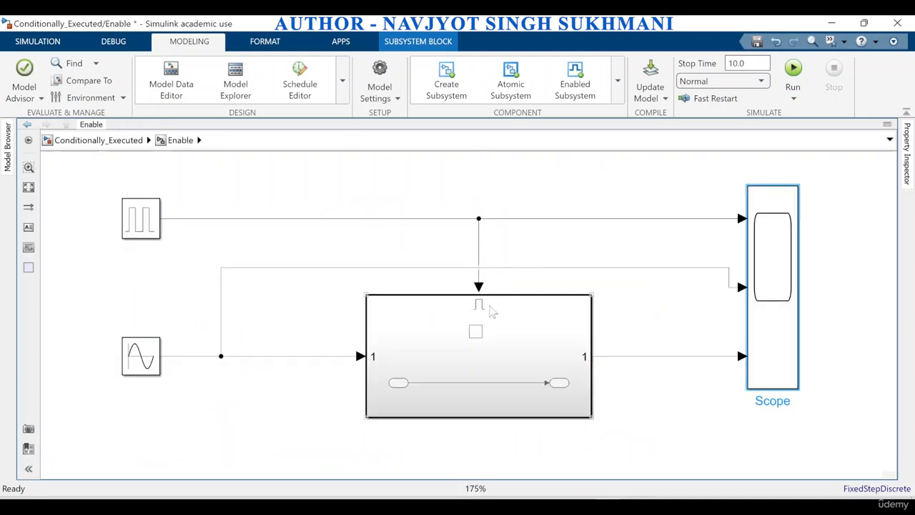
pyautogui.click(100, 140)
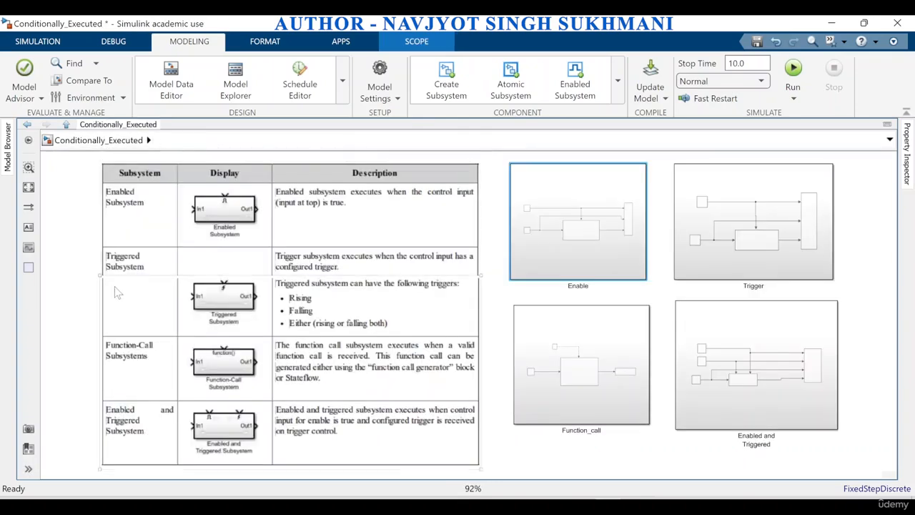
pyautogui.doubleClick(778, 239)
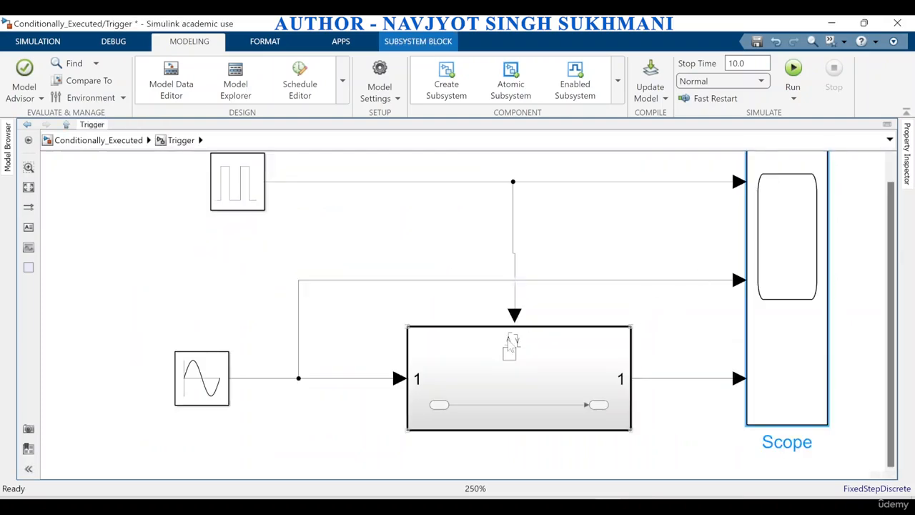
pyautogui.click(99, 140)
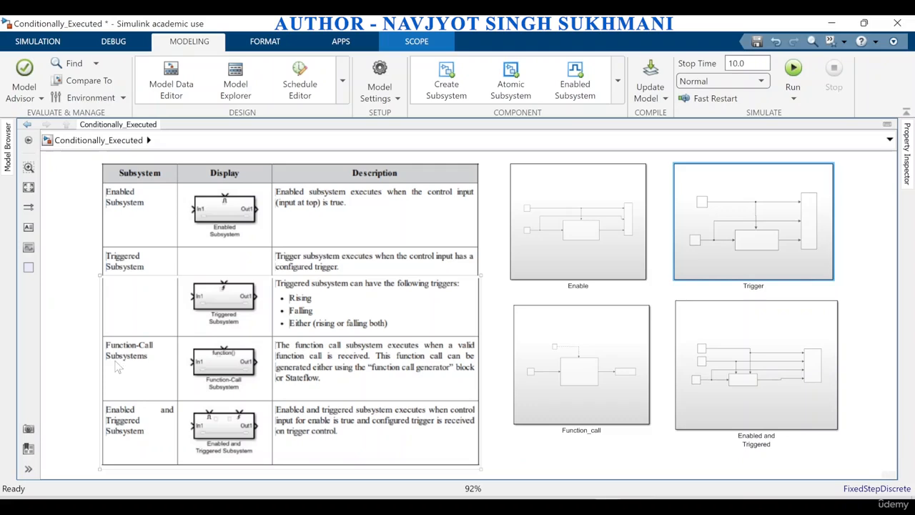
pyautogui.click(572, 401)
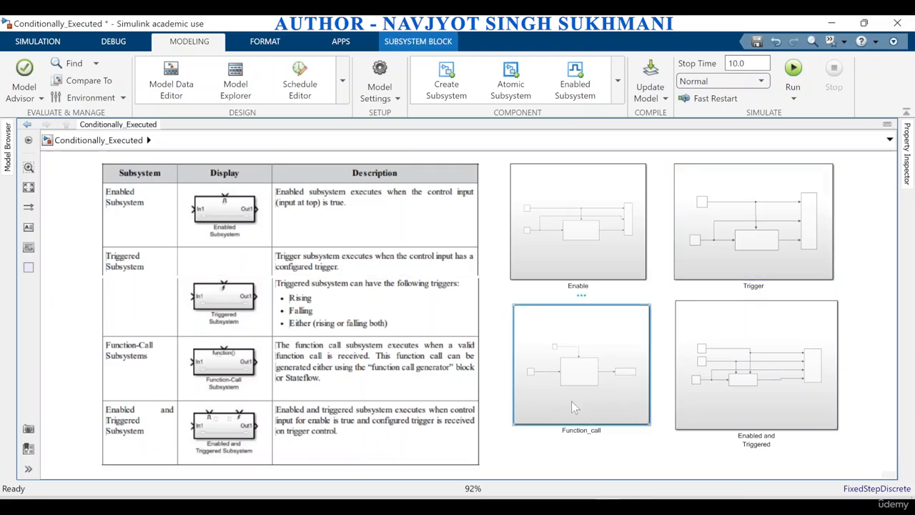